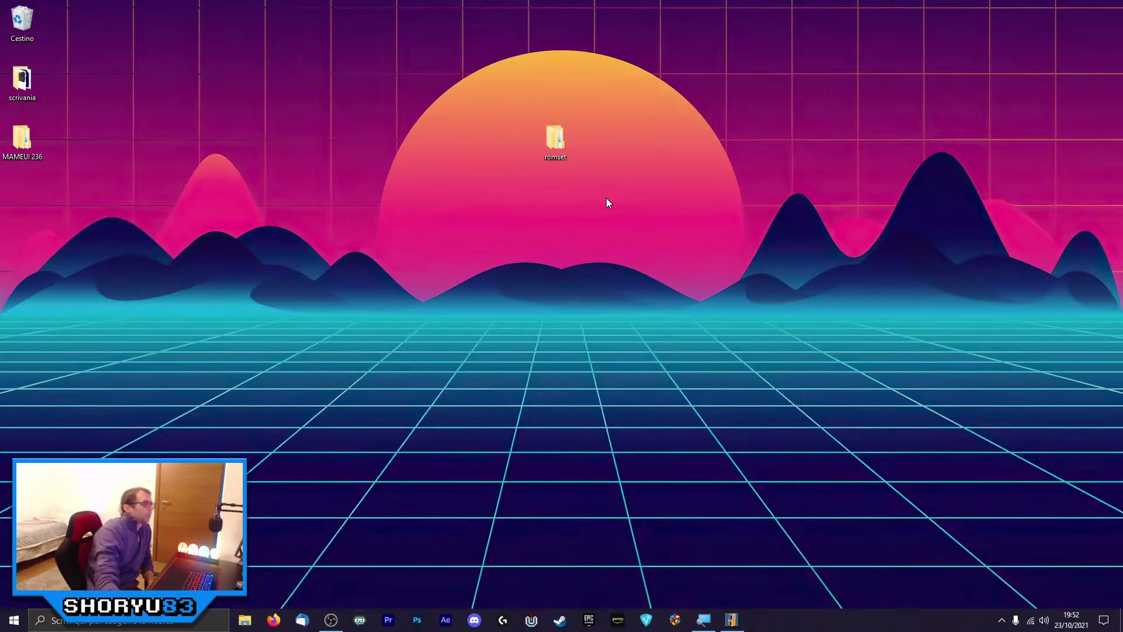
Open the romset folder from the desktop and enter its Un-Merged subfolder.
{"action": "double_click", "coordinate": [571, 144]}
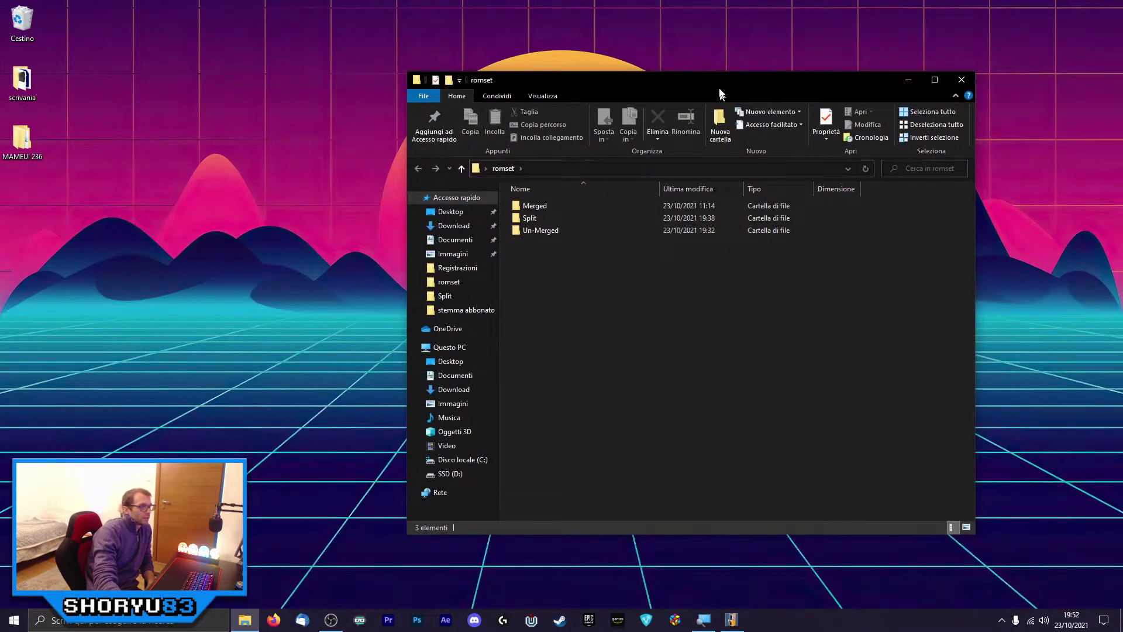
{"action": "left_click_drag", "start_coordinate": [720, 85], "coordinate": [715, 129]}
{"action": "right_click", "coordinate": [759, 435]}
{"action": "left_click", "coordinate": [678, 412]}
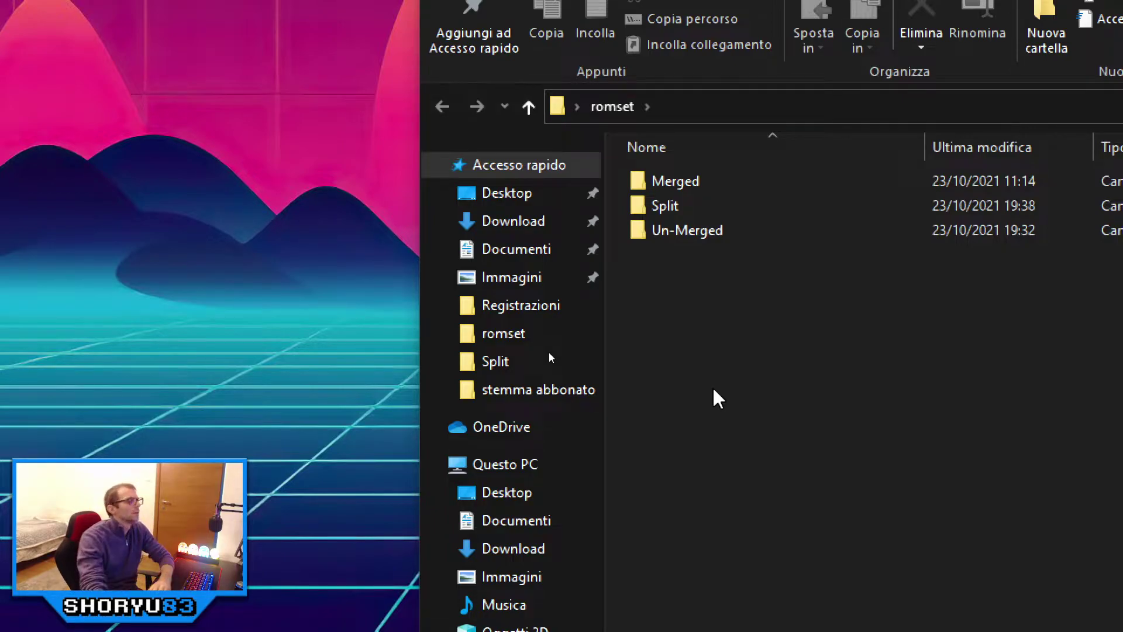
{"action": "left_click", "coordinate": [703, 228]}
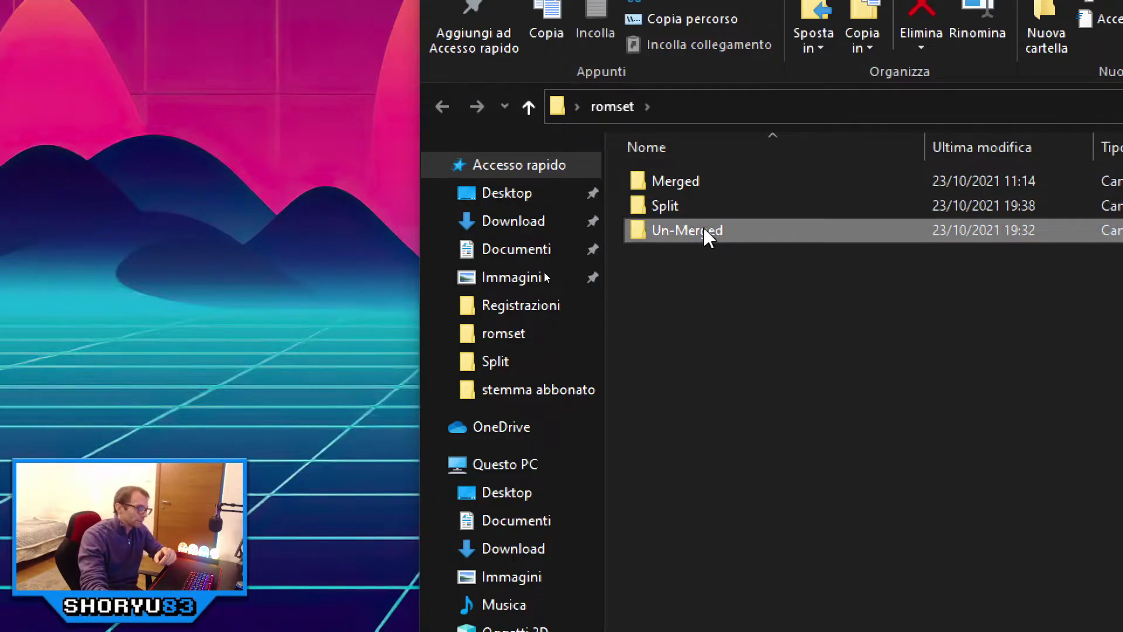
{"action": "double_click", "coordinate": [703, 228]}
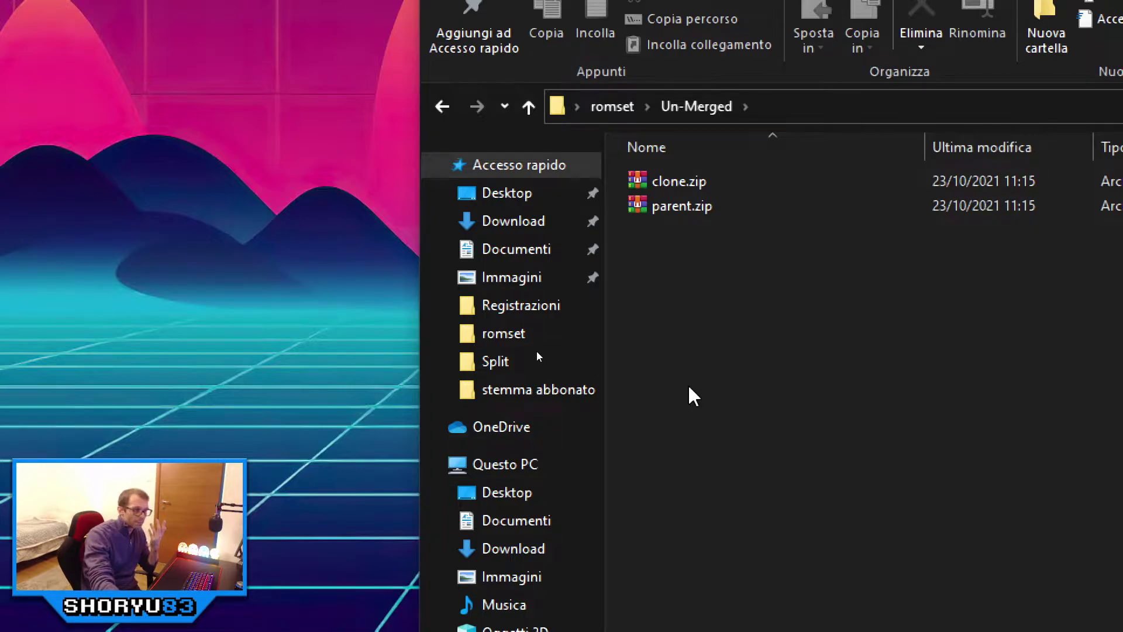
Open parent.zip in the Un-Merged folder, examine its file list, and close the archive.
{"action": "double_click", "coordinate": [661, 207]}
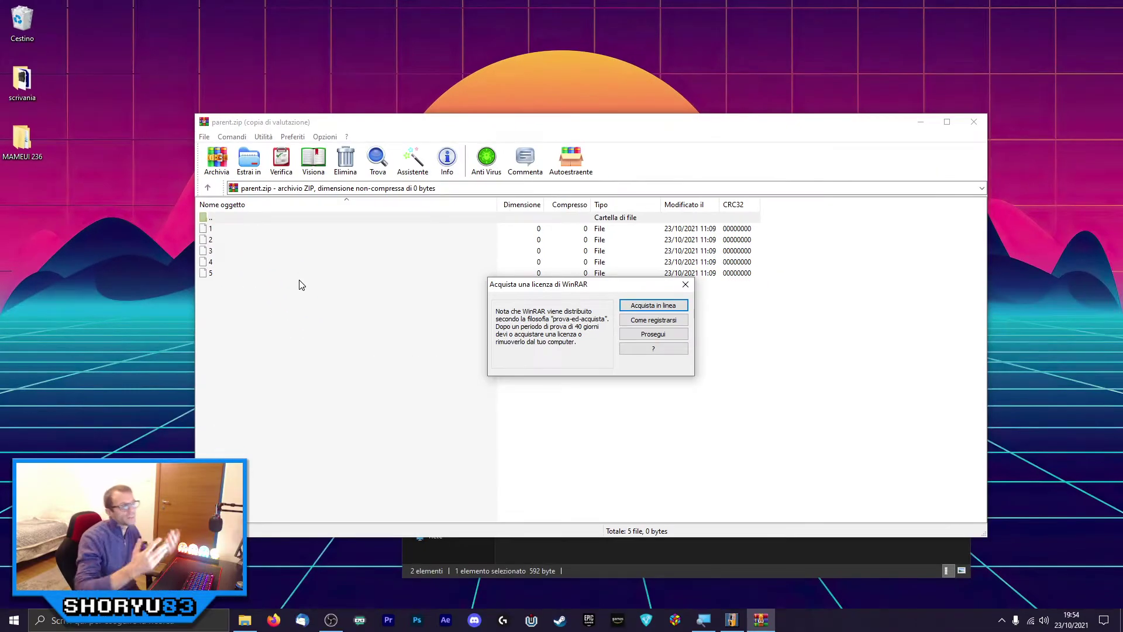
{"action": "left_click", "coordinate": [686, 284]}
{"action": "left_click", "coordinate": [973, 122]}
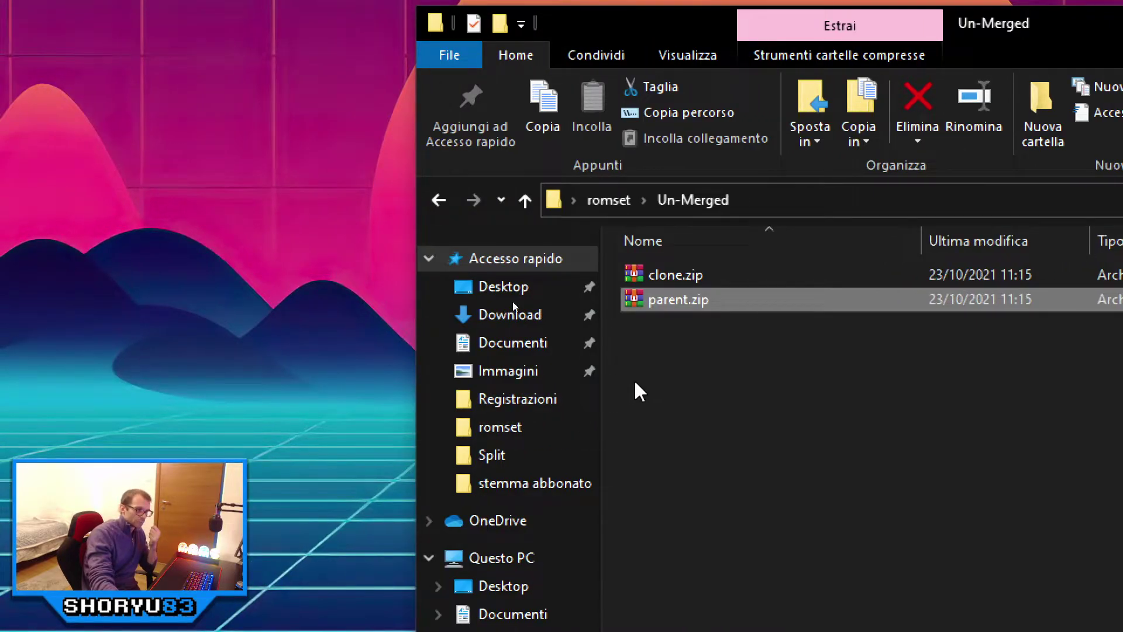
Open clone.zip in the Un-Merged folder, examine its file list, and close the archive.
{"action": "left_click", "coordinate": [710, 280]}
{"action": "double_click", "coordinate": [711, 280]}
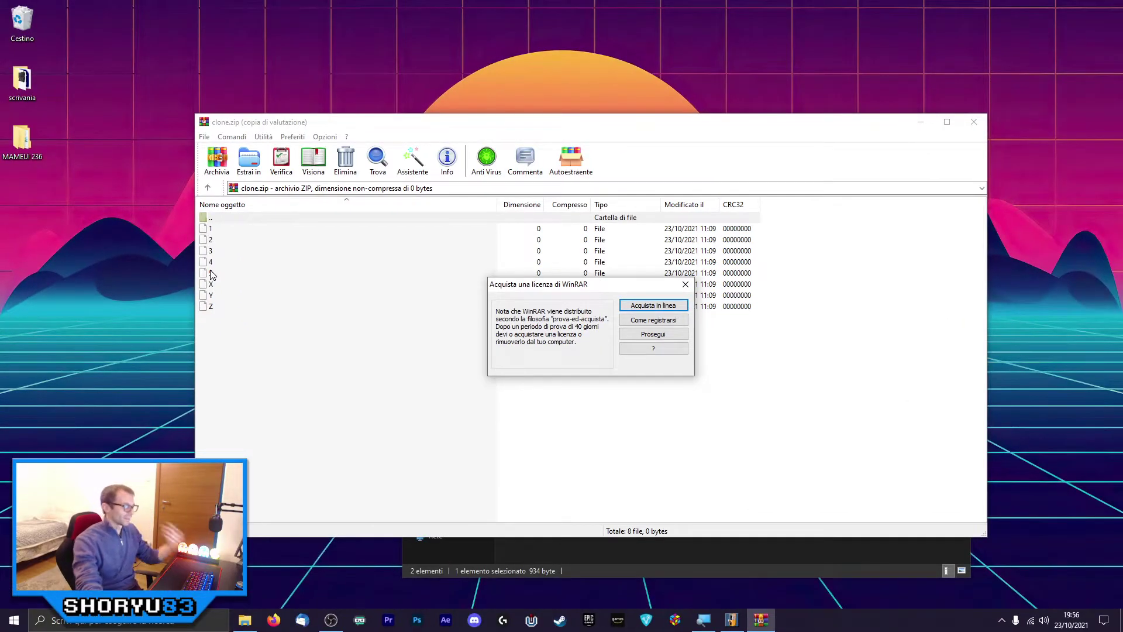
{"action": "left_click", "coordinate": [686, 285]}
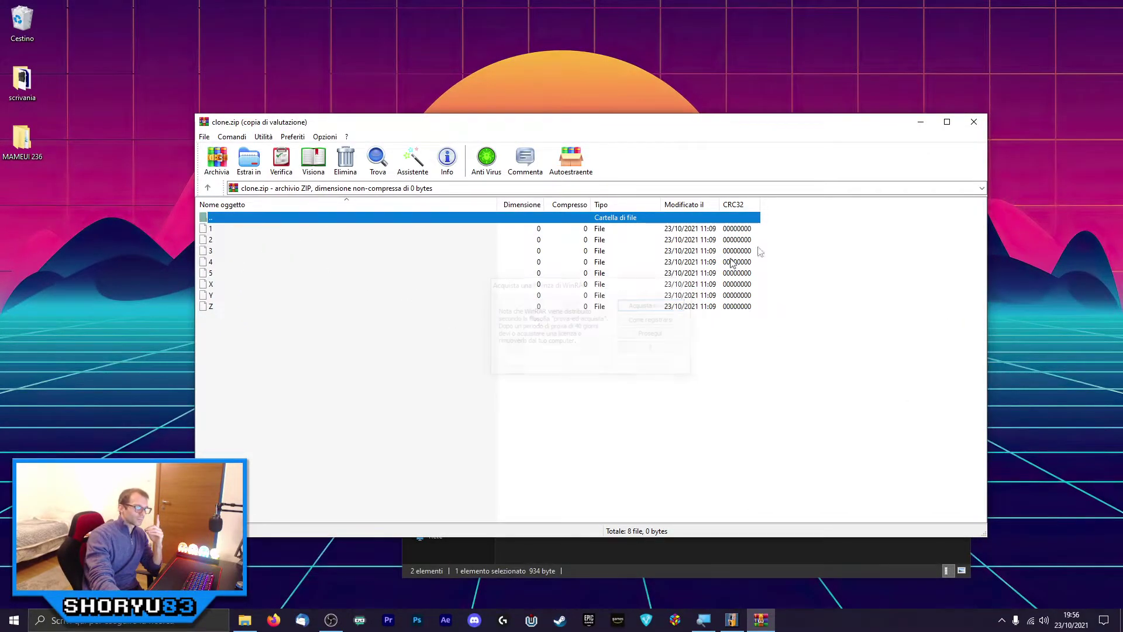
{"action": "left_click", "coordinate": [973, 122]}
{"action": "right_click", "coordinate": [704, 374]}
{"action": "left_click", "coordinate": [635, 351]}
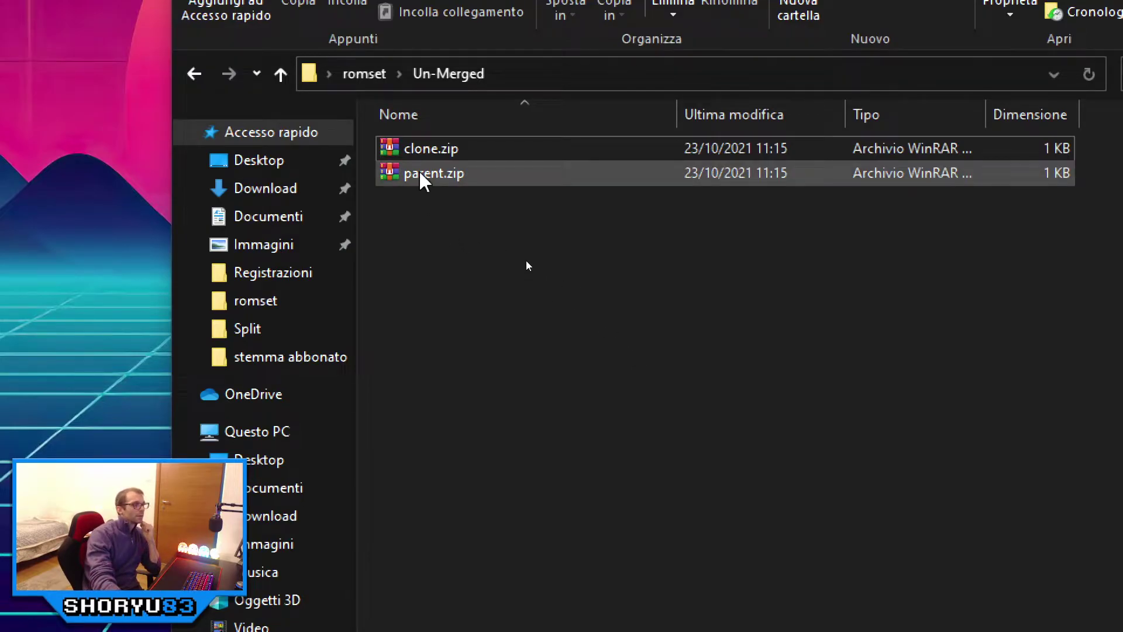
Open the Un-Merged parent.zip and clone.zip in separate windows and arrange them so both file lists can be compared.
{"action": "mouse_move", "coordinate": [420, 172]}
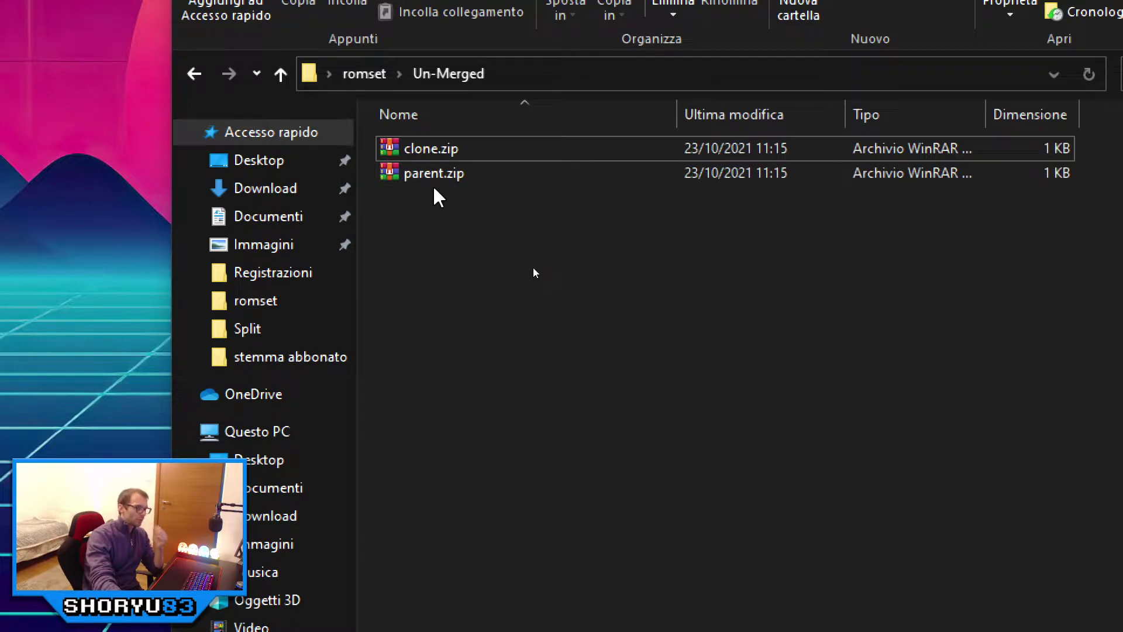
{"action": "double_click", "coordinate": [436, 174]}
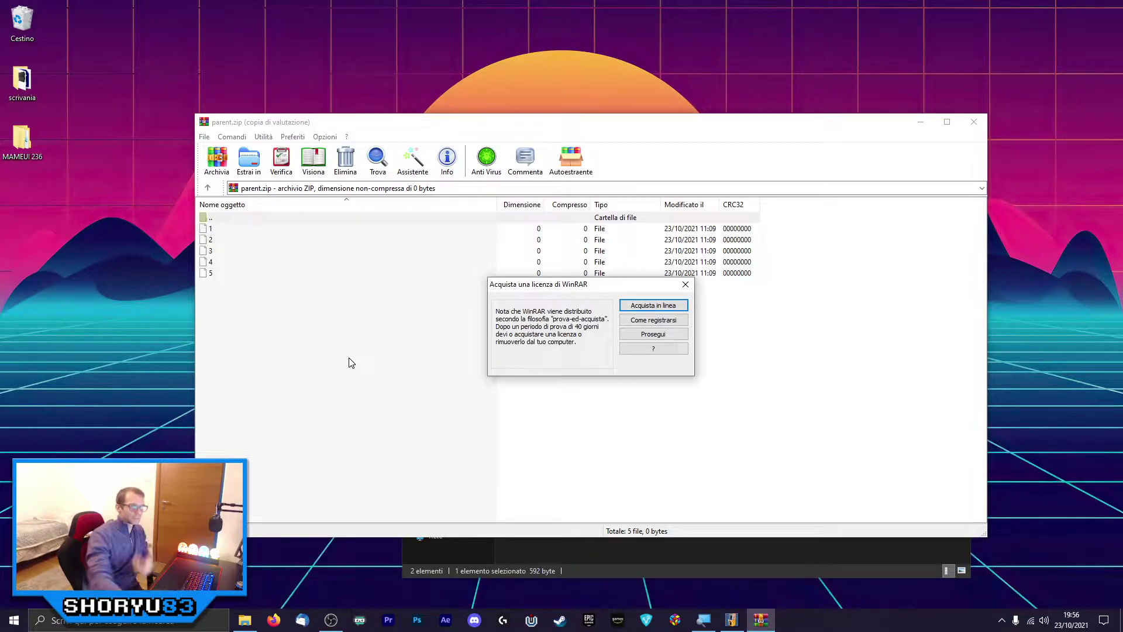
{"action": "left_click", "coordinate": [685, 285]}
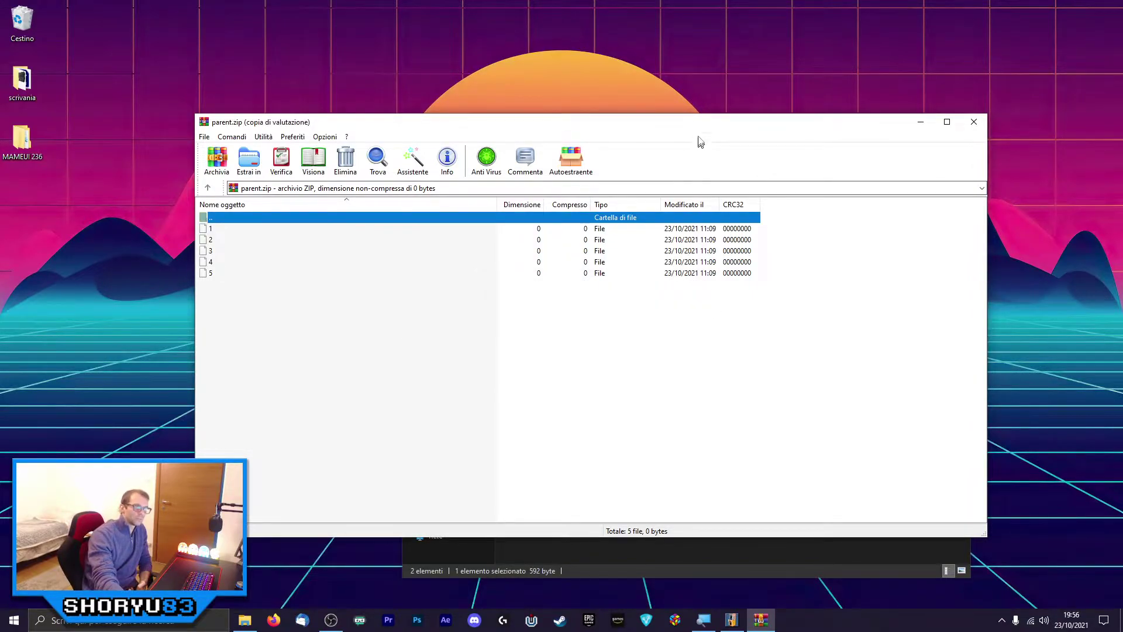
{"action": "left_click_drag", "start_coordinate": [764, 130], "coordinate": [682, 256]}
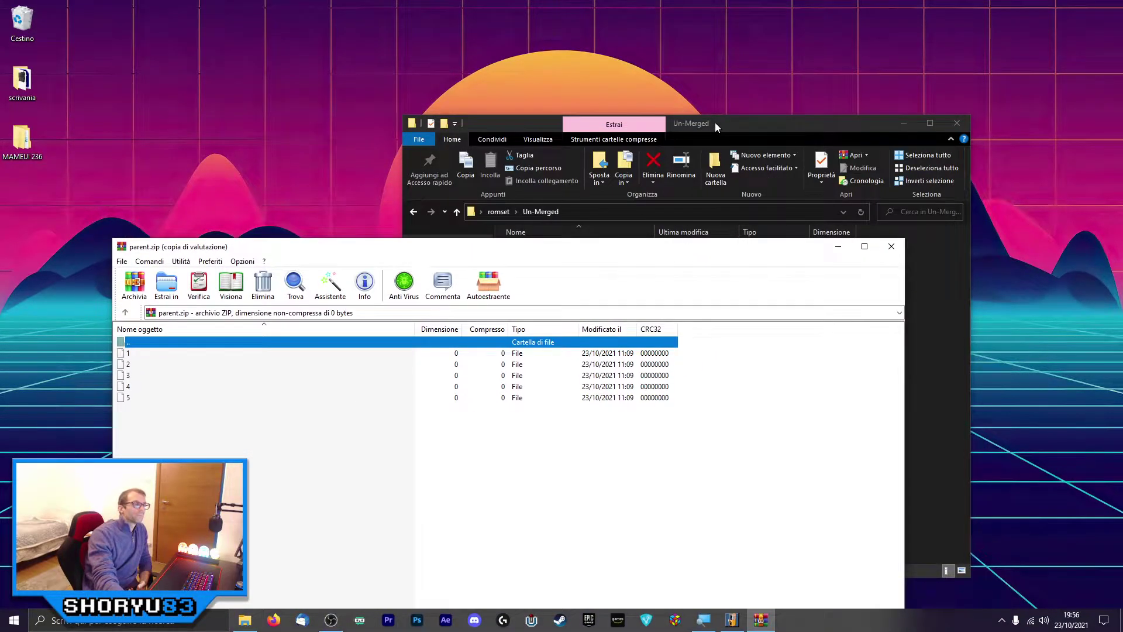
{"action": "left_click", "coordinate": [715, 122]}
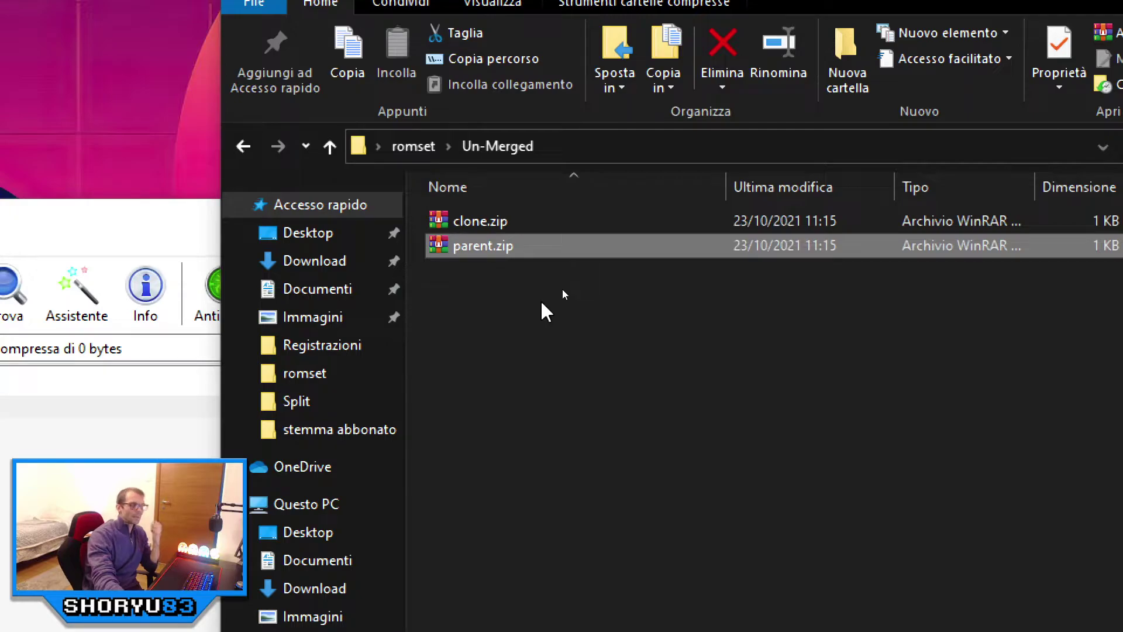
{"action": "double_click", "coordinate": [507, 245]}
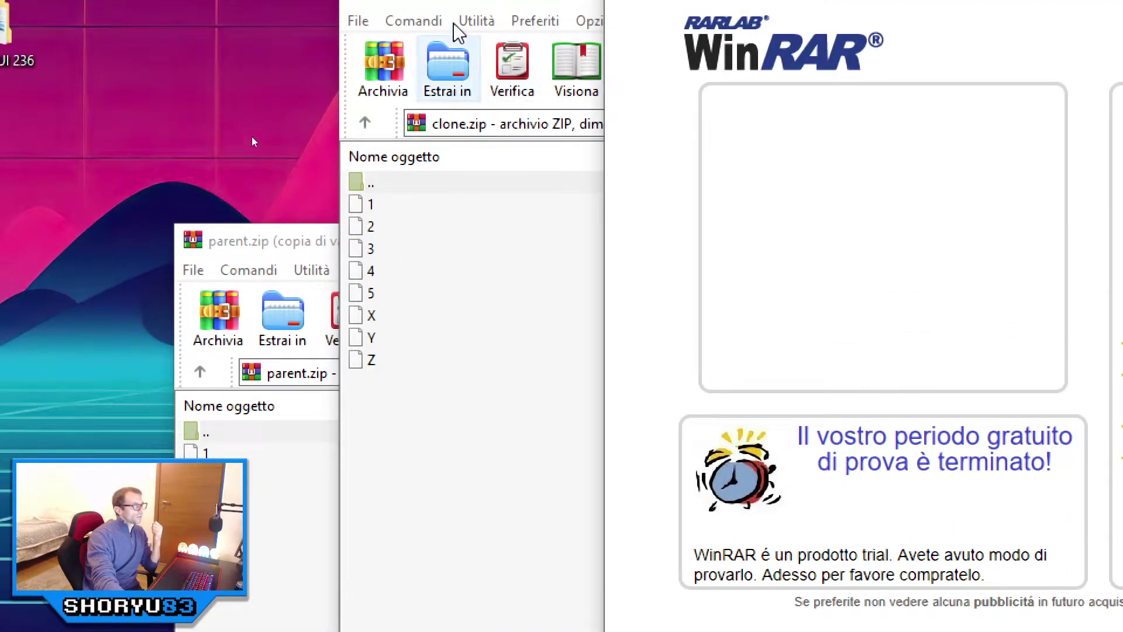
{"action": "mouse_move", "coordinate": [459, 41]}
{"action": "left_mouse_down"}
{"action": "mouse_move", "coordinate": [453, 269]}
{"action": "mouse_move", "coordinate": [409, 282]}
{"action": "left_mouse_up"}
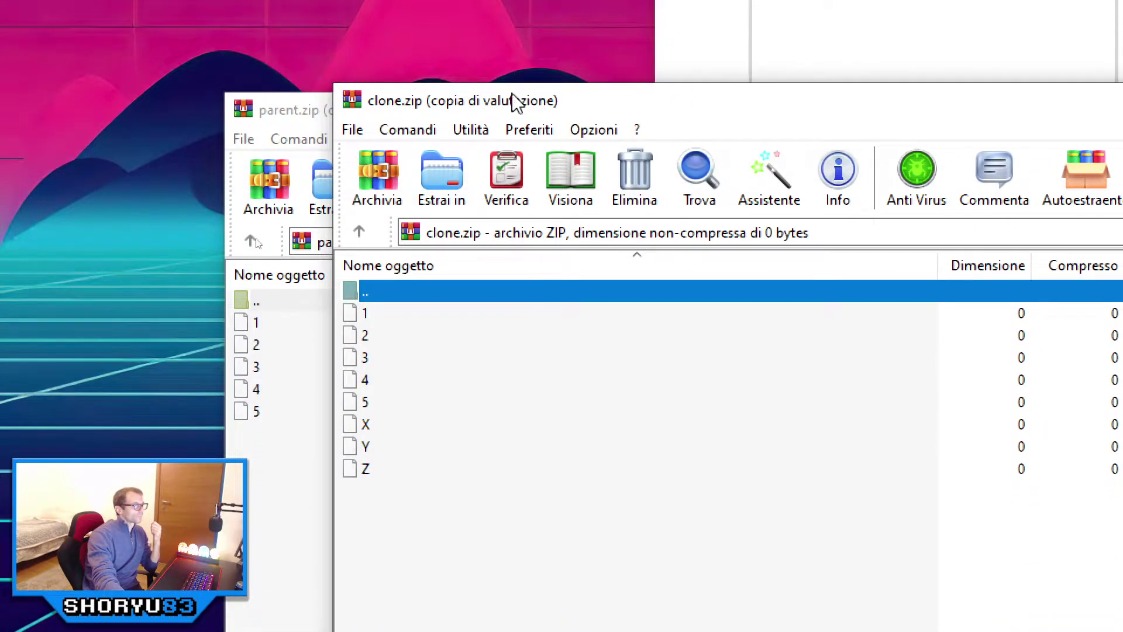
{"action": "left_click_drag", "start_coordinate": [513, 100], "coordinate": [907, 100]}
{"action": "mouse_move", "coordinate": [412, 112]}
{"action": "left_mouse_down"}
{"action": "mouse_move", "coordinate": [784, 113]}
{"action": "mouse_move", "coordinate": [813, 100]}
{"action": "mouse_move", "coordinate": [765, 113]}
{"action": "left_mouse_up"}
{"action": "left_click", "coordinate": [836, 100]}
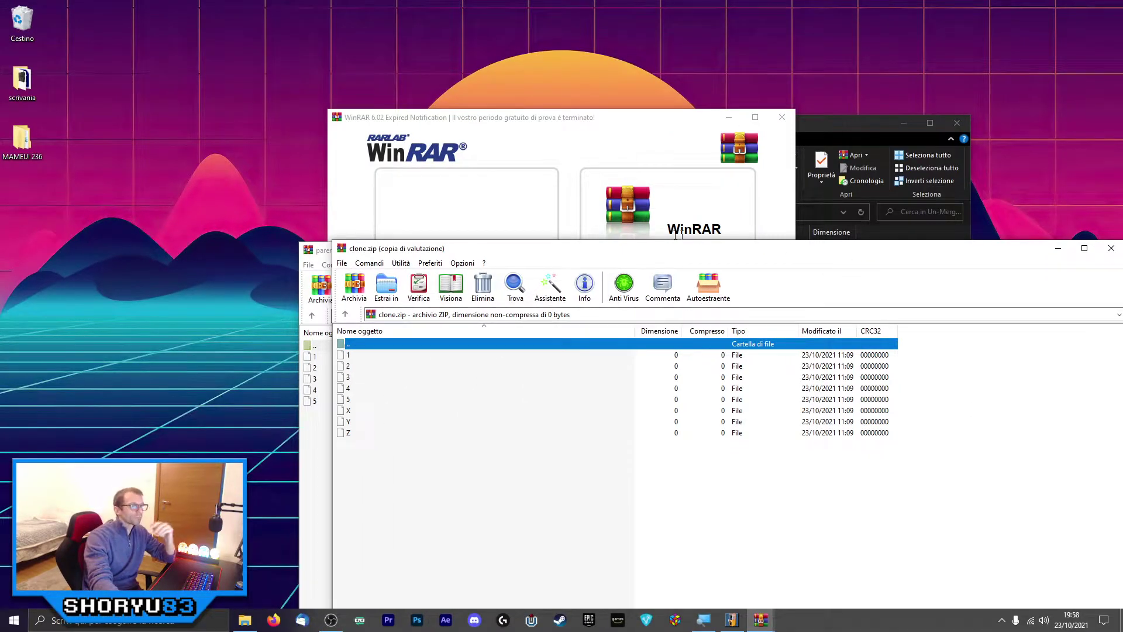
Close the clone.zip and parent.zip archive windows together with the WinRAR trial notification.
{"action": "left_click_drag", "start_coordinate": [674, 249], "coordinate": [382, 191]}
{"action": "left_click", "coordinate": [820, 188]}
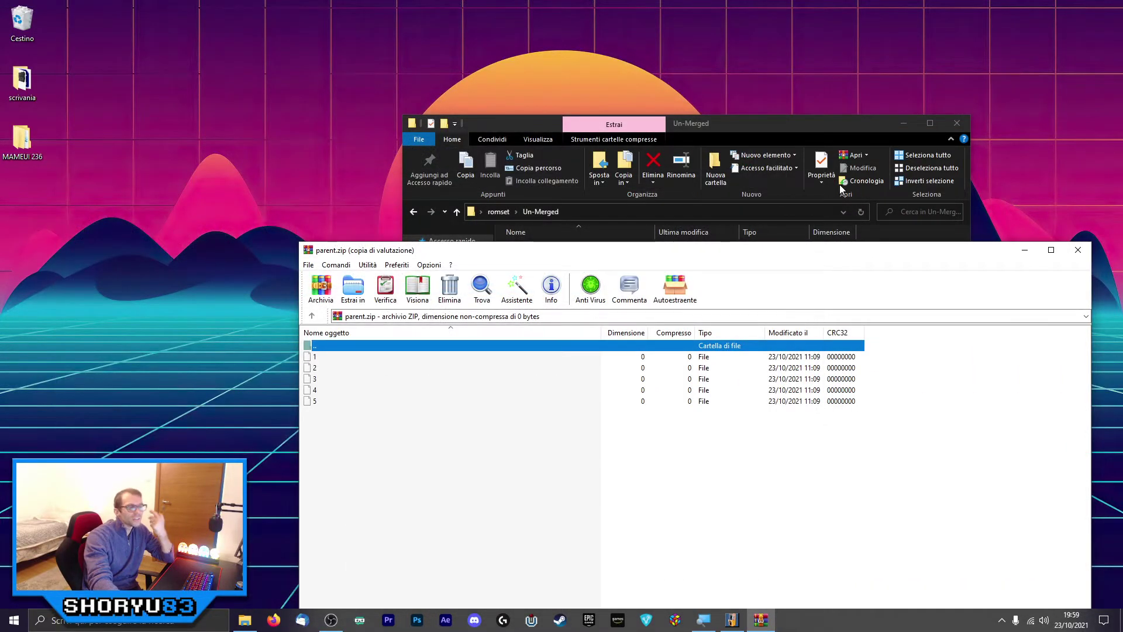
{"action": "left_click", "coordinate": [1077, 250]}
Delete parent.zip from the Un-Merged folder.
{"action": "left_click", "coordinate": [745, 384]}
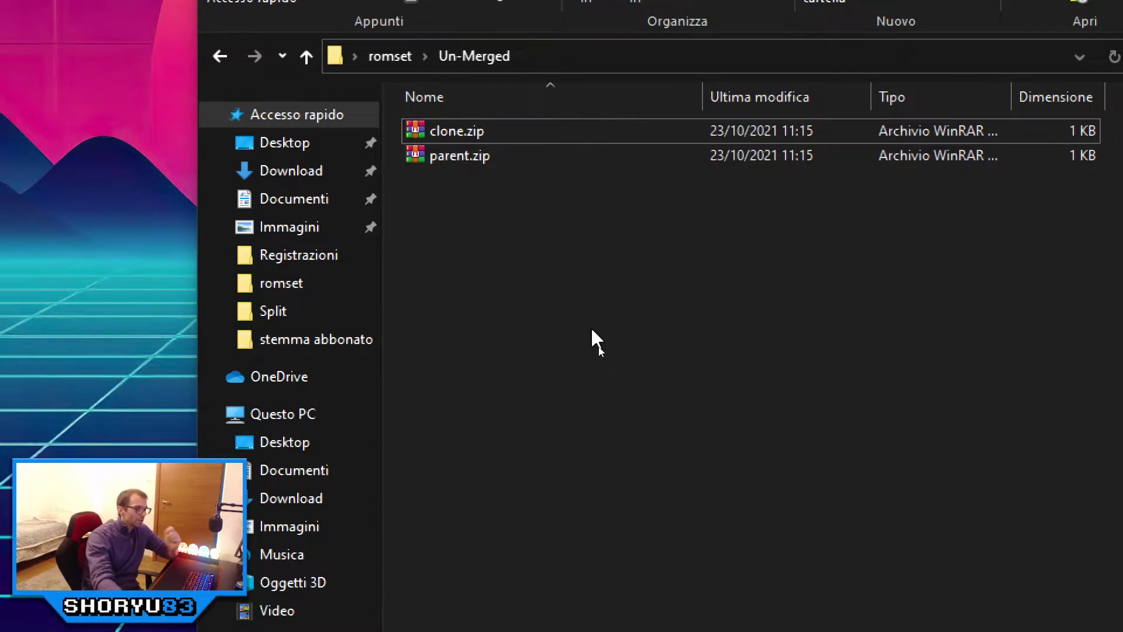
{"action": "left_click", "coordinate": [471, 174]}
{"action": "key", "text": "Delete"}
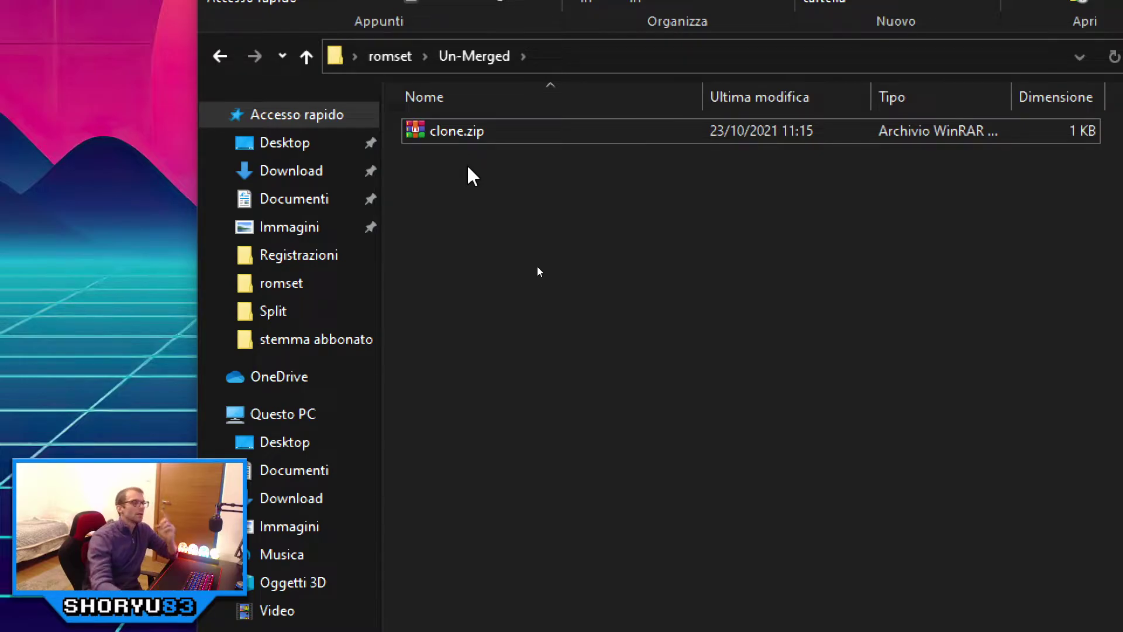
Check the contents of the remaining clone.zip in the Un-Merged folder, dismissing the licence reminder, and close it.
{"action": "left_click", "coordinate": [416, 132]}
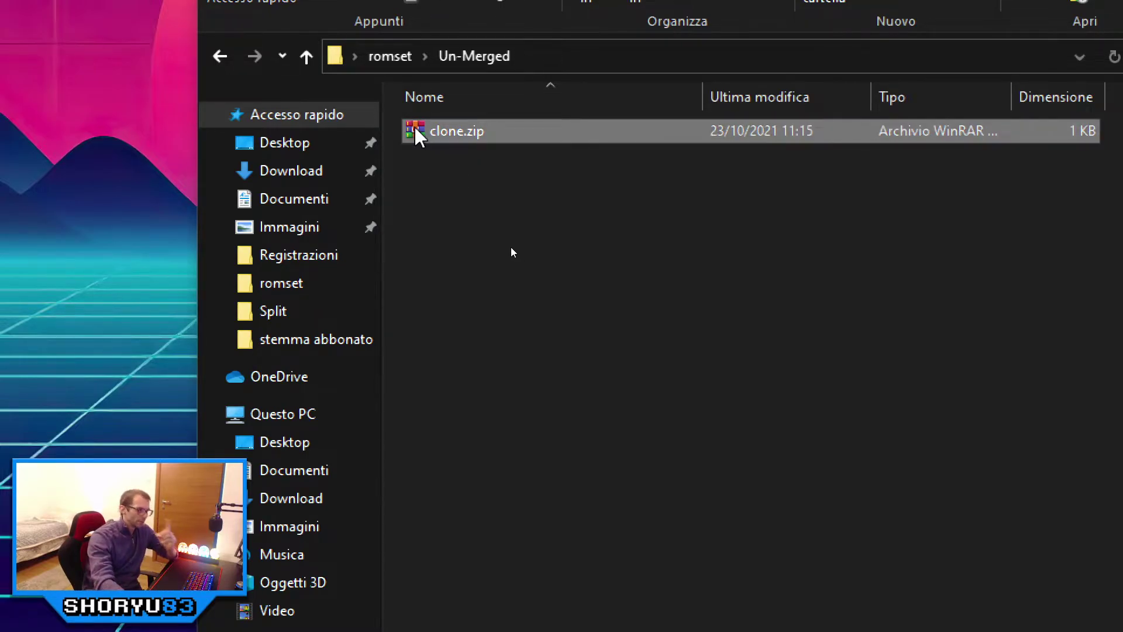
{"action": "double_click", "coordinate": [416, 132]}
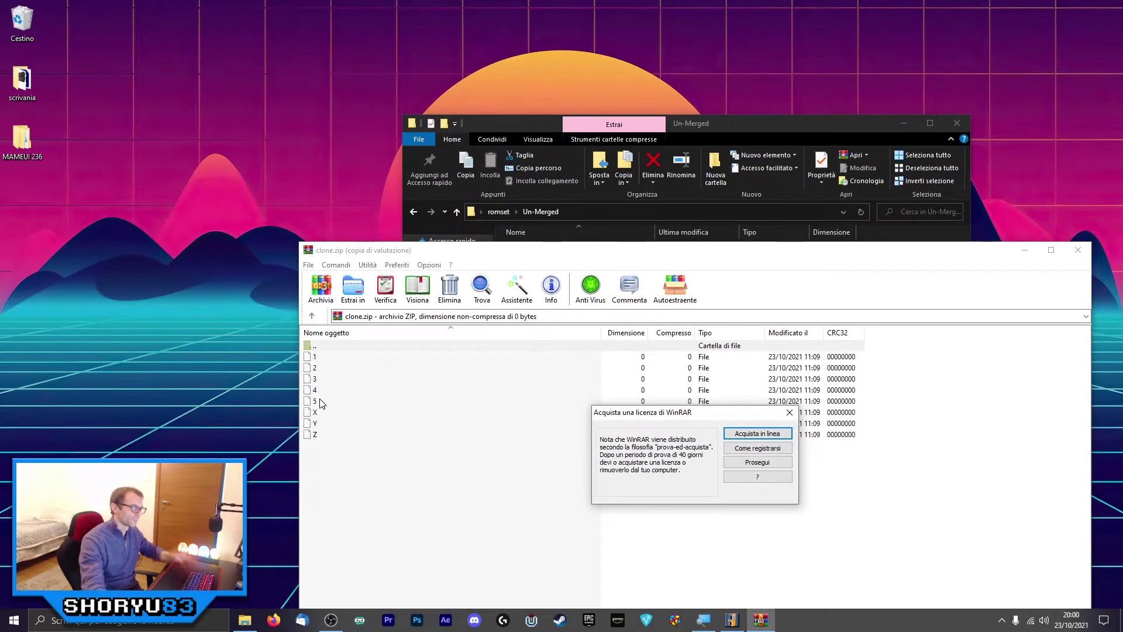
{"action": "left_click", "coordinate": [795, 412]}
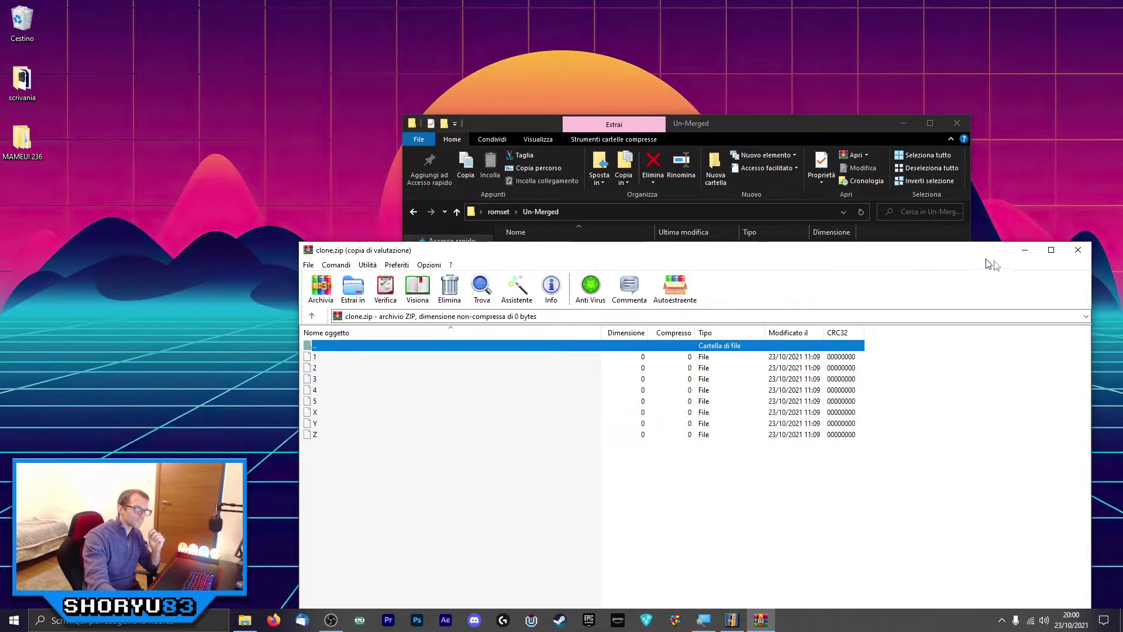
{"action": "left_click", "coordinate": [1078, 249]}
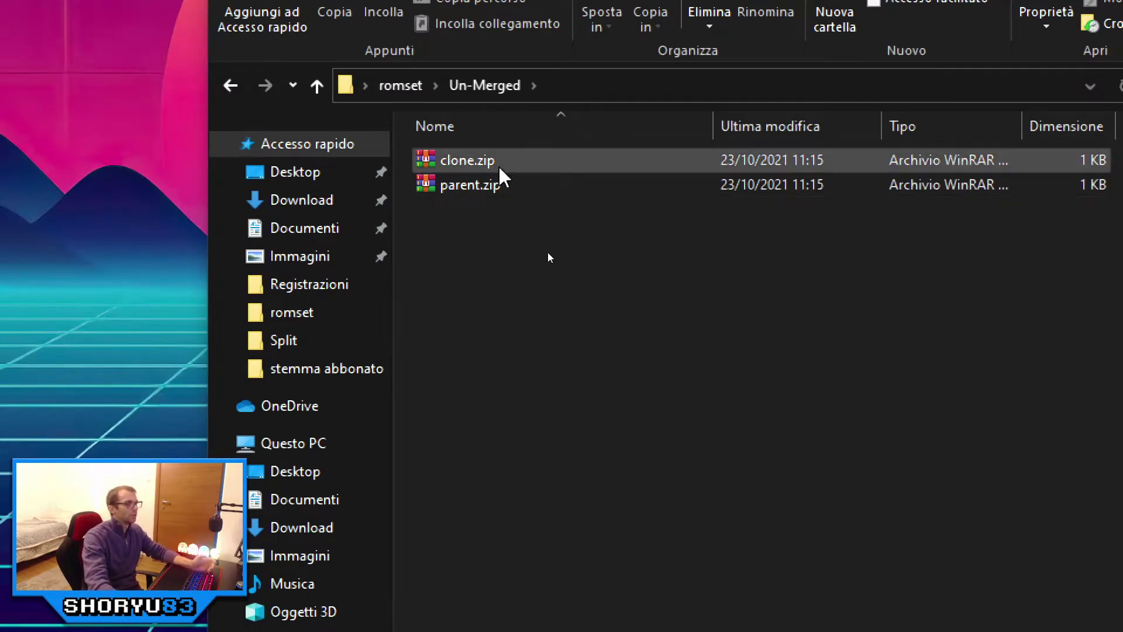
Return to the romset folder and open its Split subfolder.
{"action": "mouse_move", "coordinate": [492, 162]}
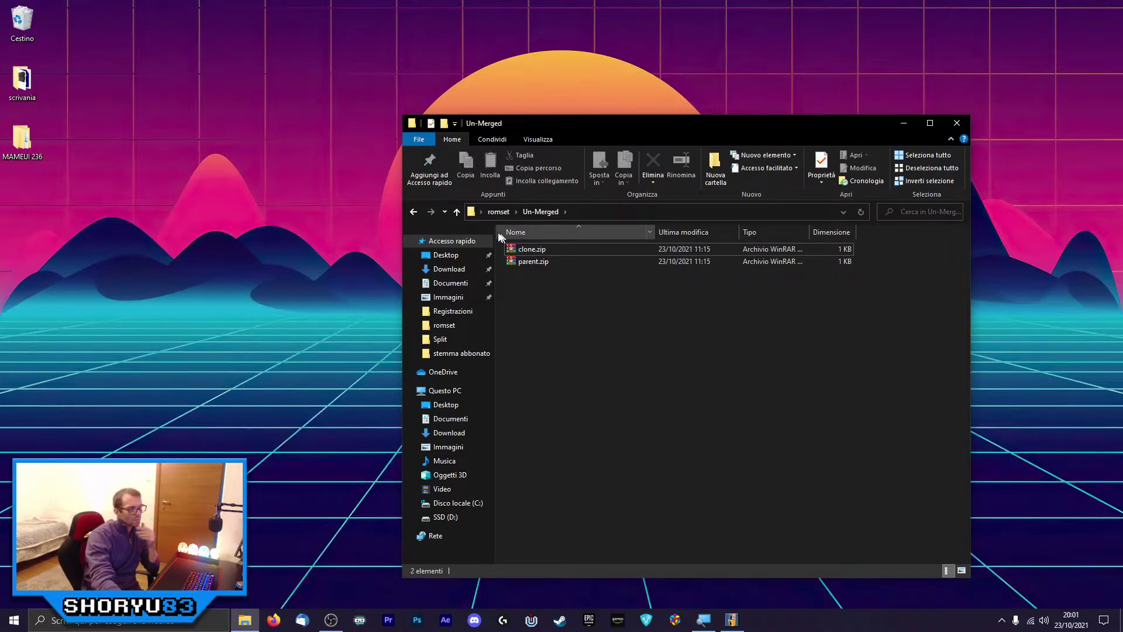
{"action": "left_click", "coordinate": [457, 211]}
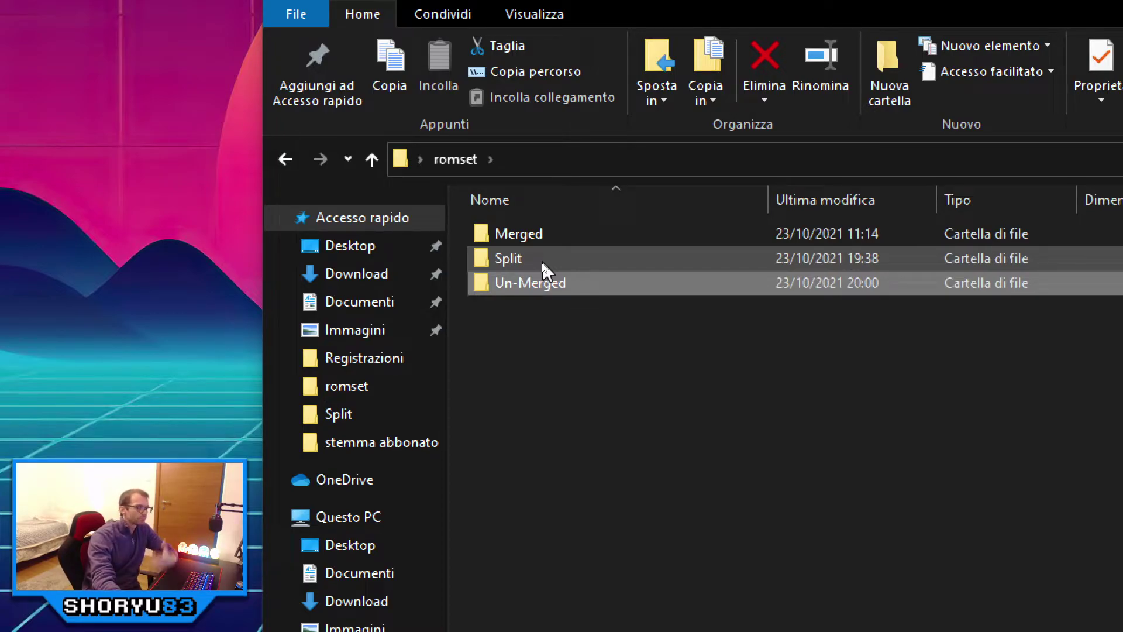
{"action": "double_click", "coordinate": [542, 263]}
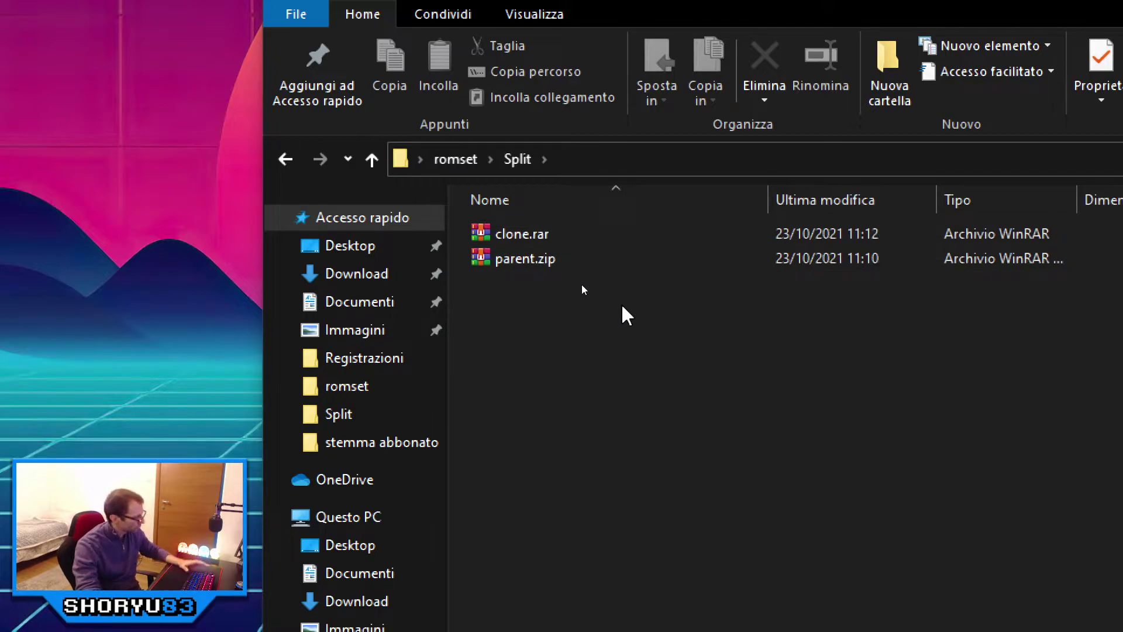
Open parent.zip in the Split folder, examine its file list, and close the archive.
{"action": "left_click", "coordinate": [546, 265]}
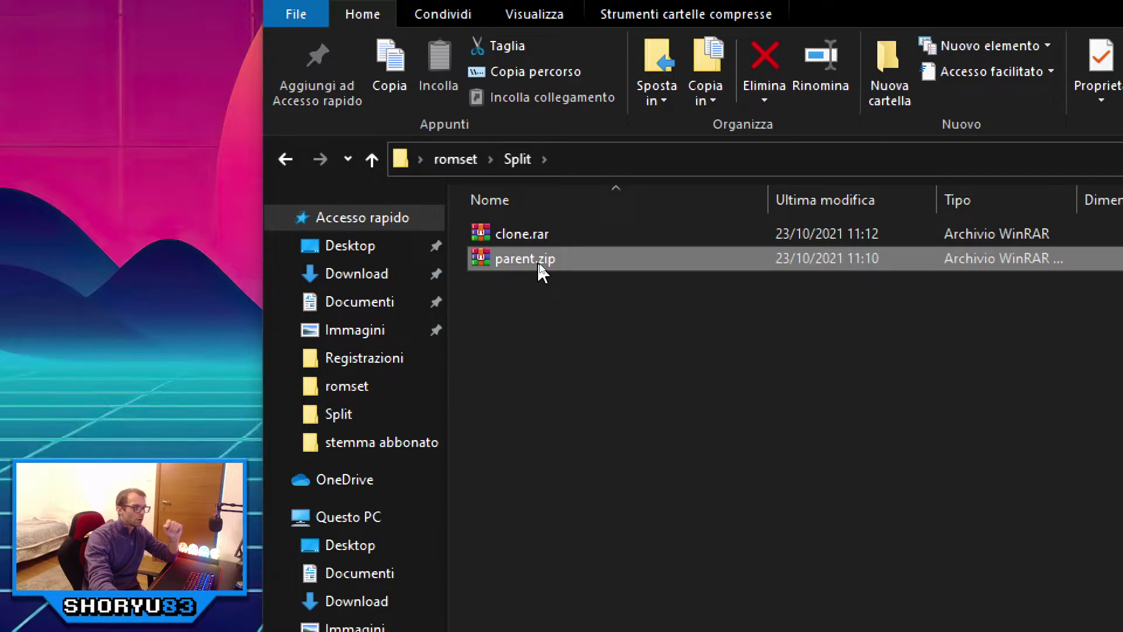
{"action": "double_click", "coordinate": [538, 262]}
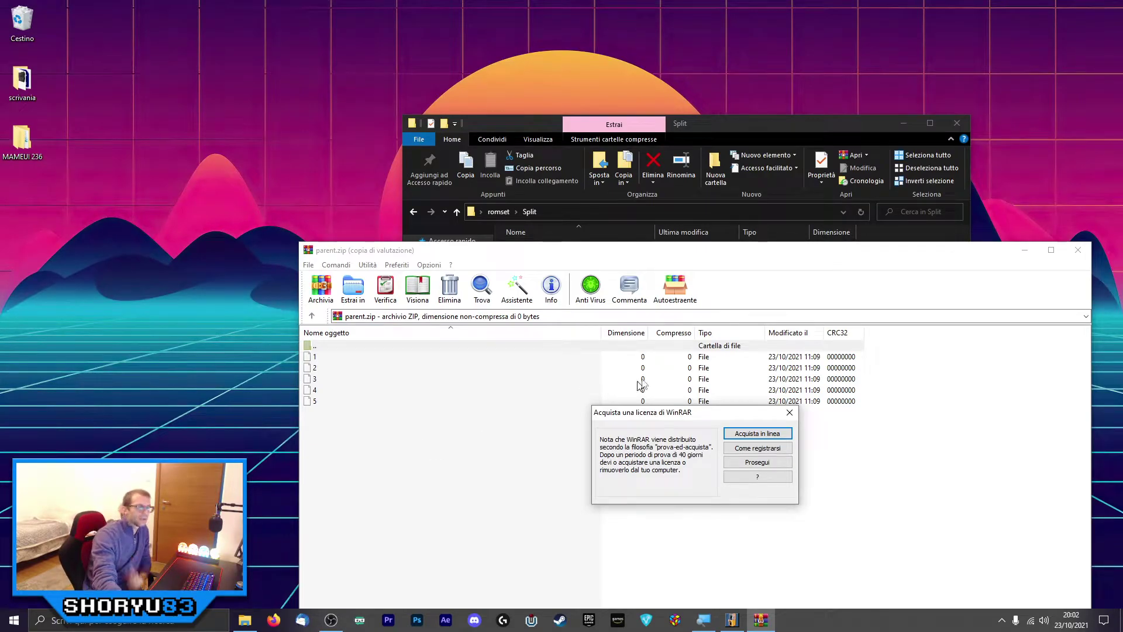
{"action": "left_click", "coordinate": [789, 413]}
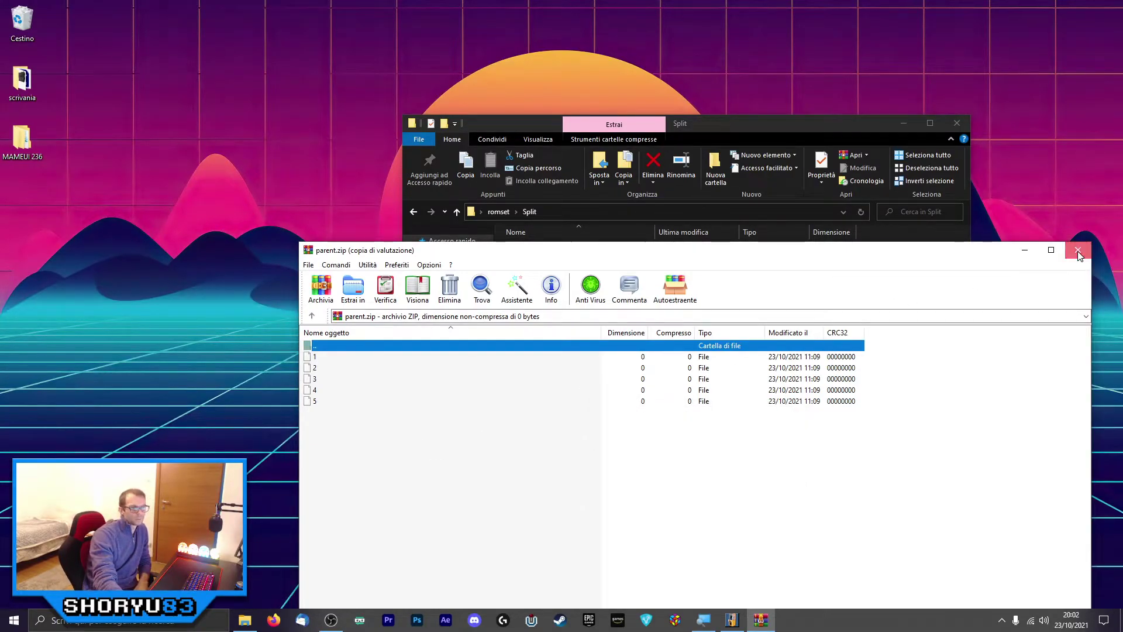
{"action": "left_click", "coordinate": [1077, 252]}
{"action": "left_click", "coordinate": [706, 374]}
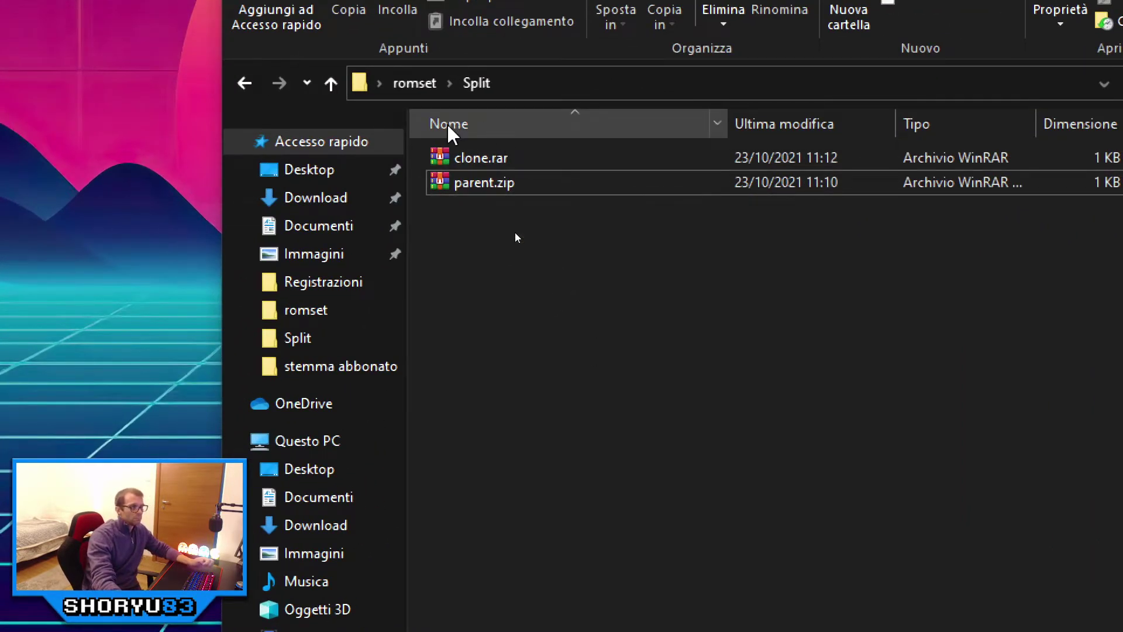
Open clone.rar in the Split folder, examine its file list, and close the archive.
{"action": "double_click", "coordinate": [474, 159]}
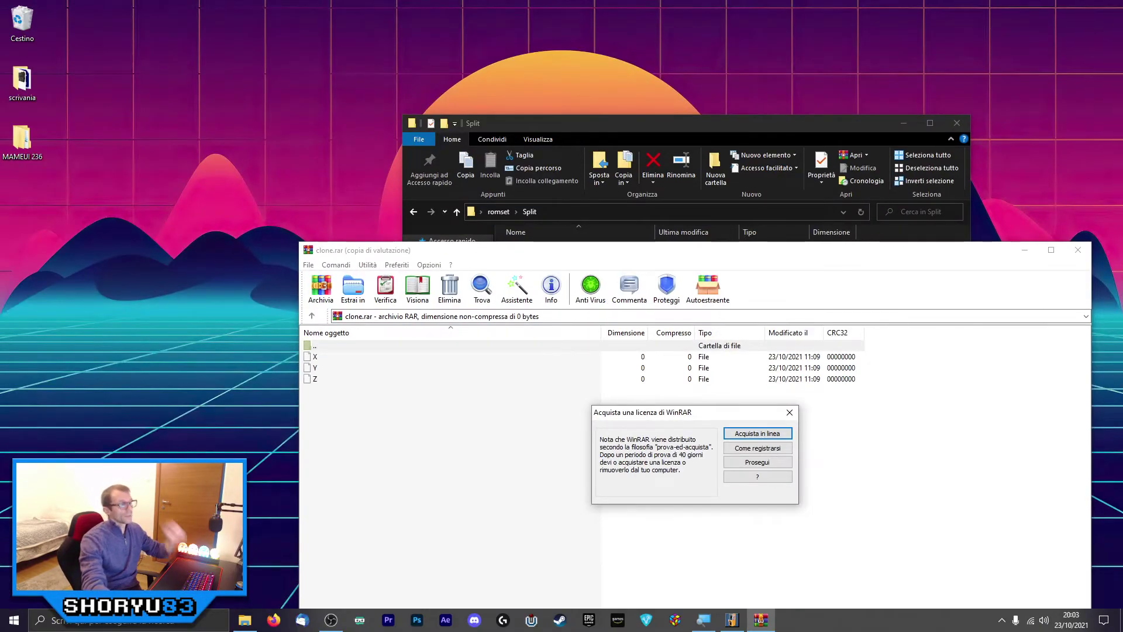
{"action": "left_click", "coordinate": [789, 412]}
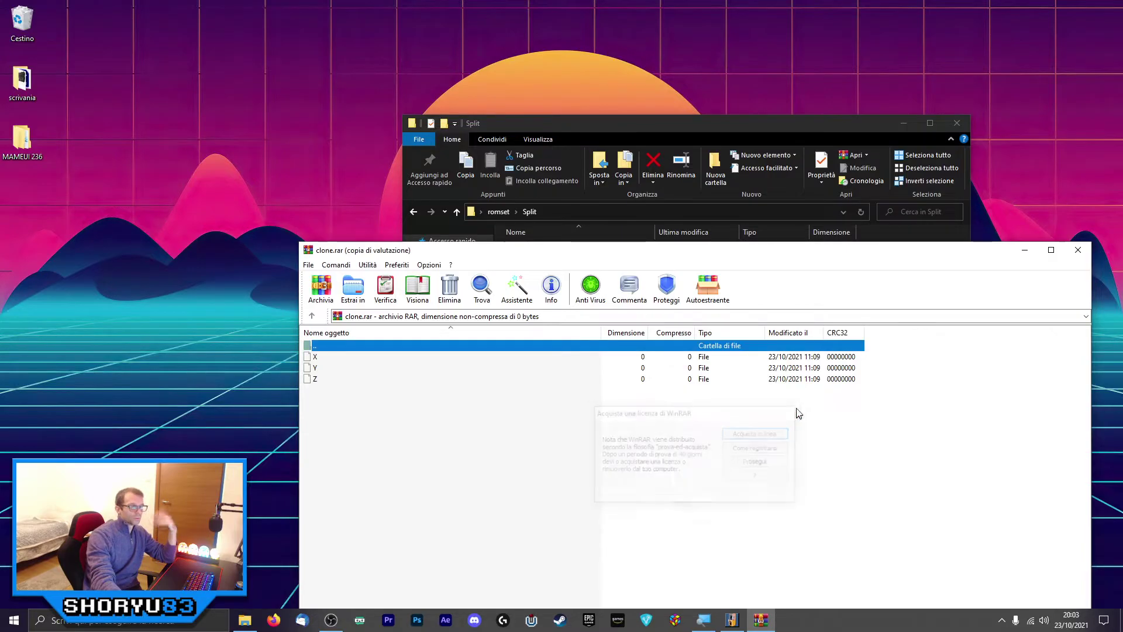
{"action": "left_click", "coordinate": [1078, 253]}
{"action": "left_click_drag", "start_coordinate": [693, 395], "coordinate": [833, 577]}
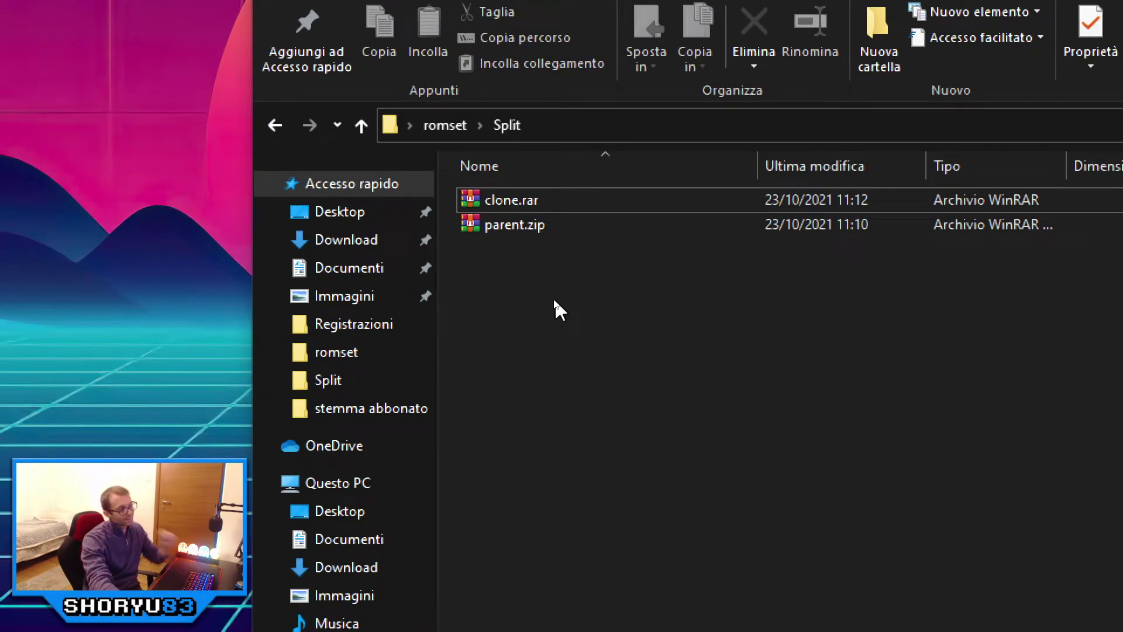
{"action": "mouse_move", "coordinate": [584, 204]}
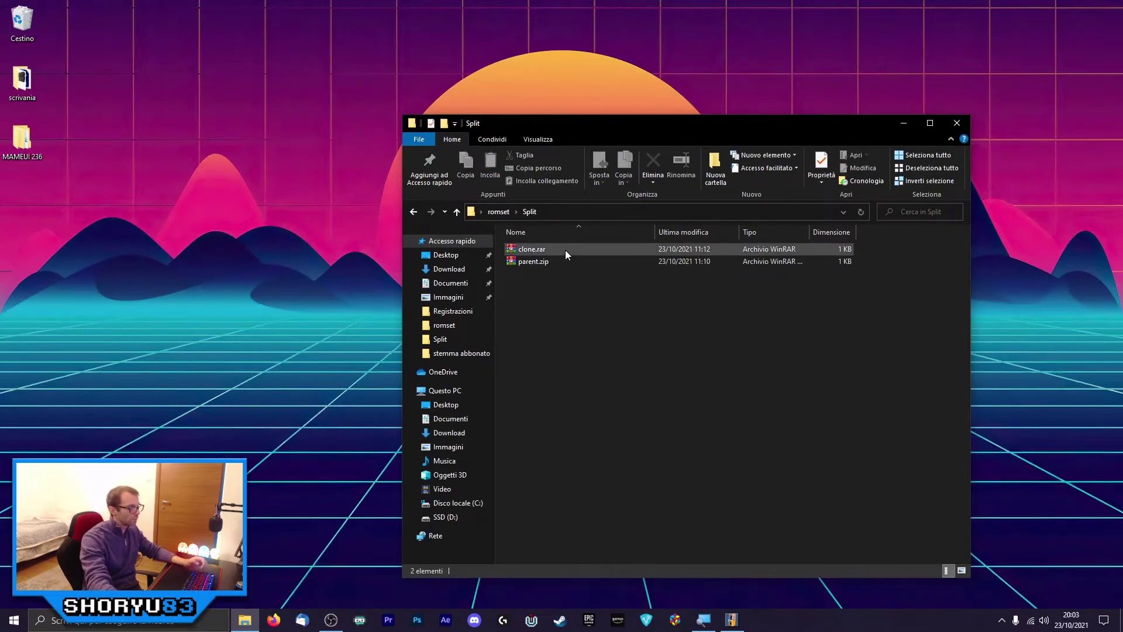
Open parent.zip and clone.rar from the Split folder together, dismissing the licence reminders, to compare their file lists.
{"action": "left_click", "coordinate": [556, 228]}
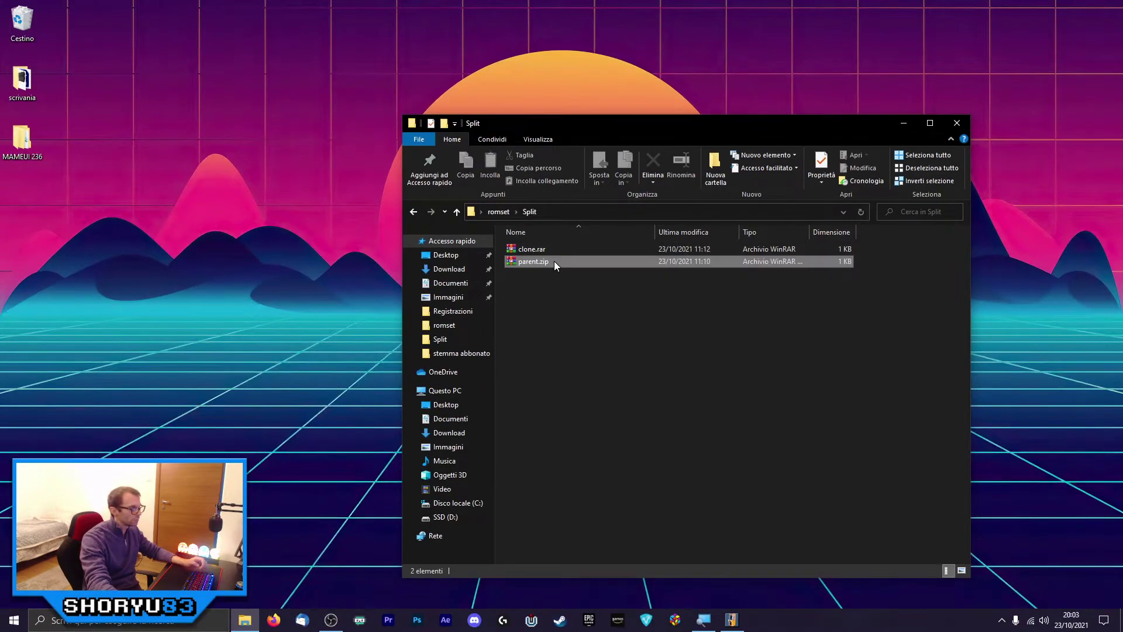
{"action": "double_click", "coordinate": [553, 261]}
{"action": "left_click_drag", "start_coordinate": [471, 246], "coordinate": [648, 248]}
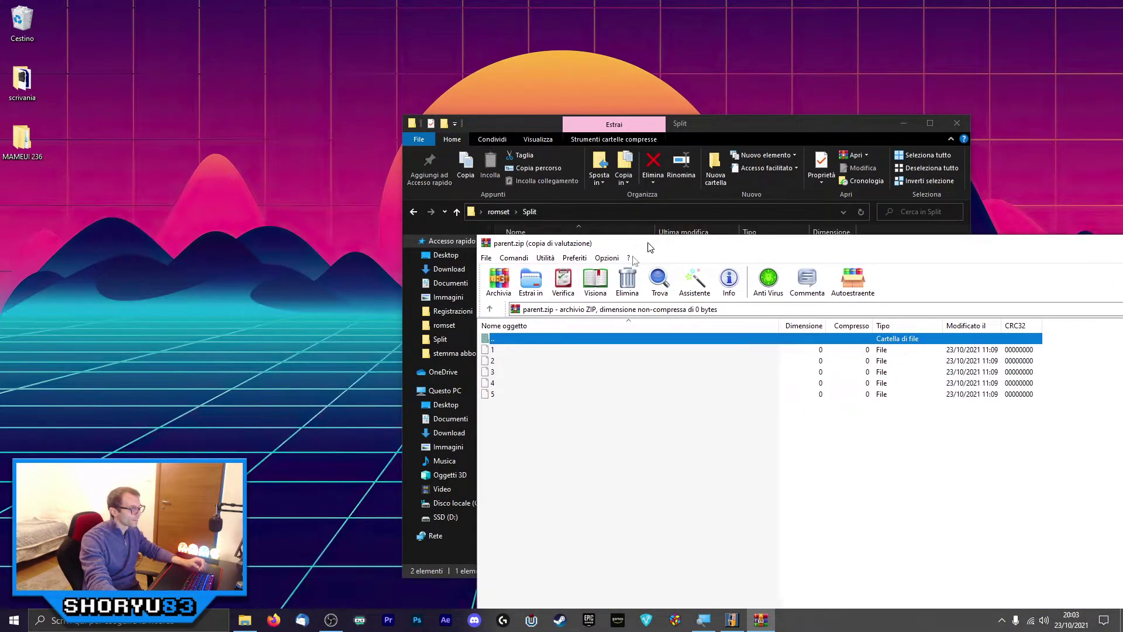
{"action": "double_click", "coordinate": [542, 258]}
{"action": "key", "text": "Escape"}
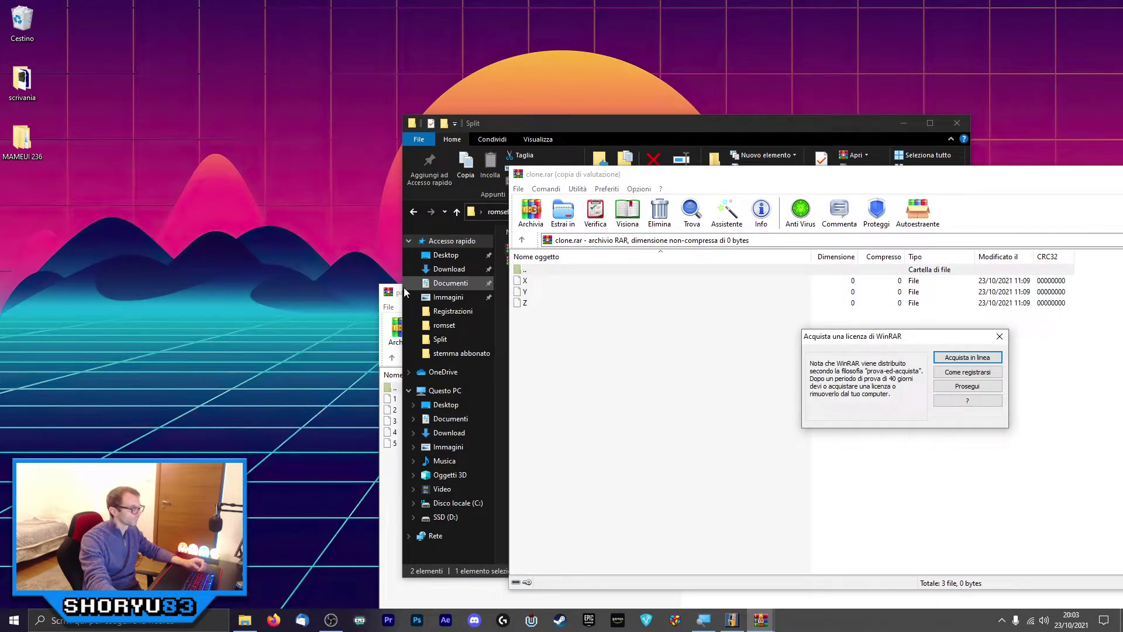
{"action": "left_click", "coordinate": [396, 292]}
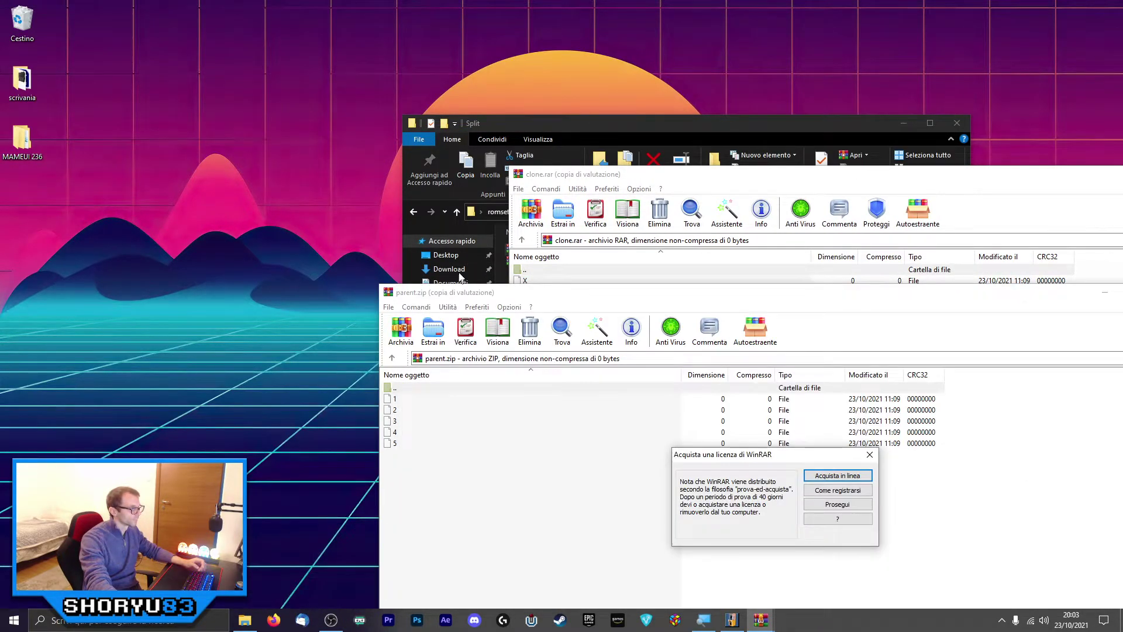
{"action": "left_click", "coordinate": [869, 455]}
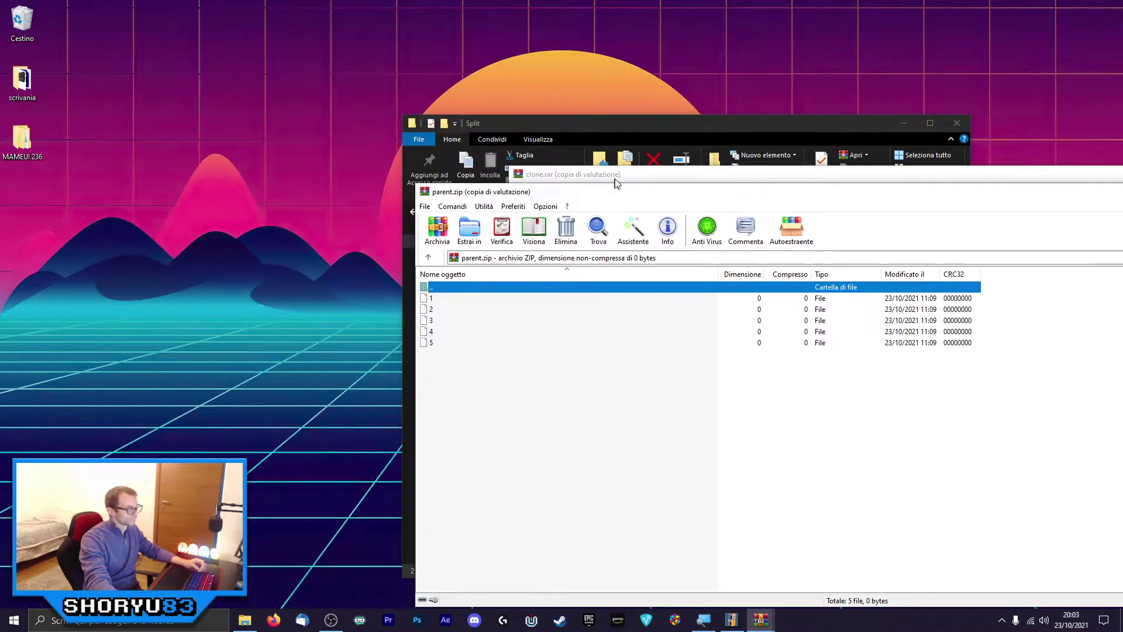
{"action": "left_click", "coordinate": [616, 183]}
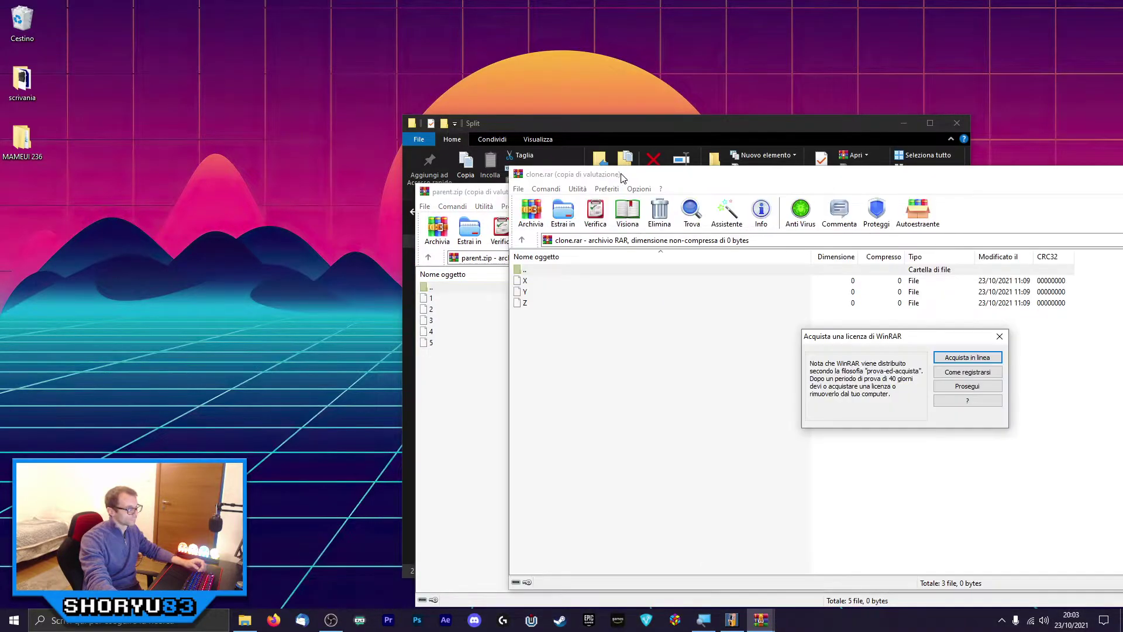
{"action": "left_click", "coordinate": [1005, 337]}
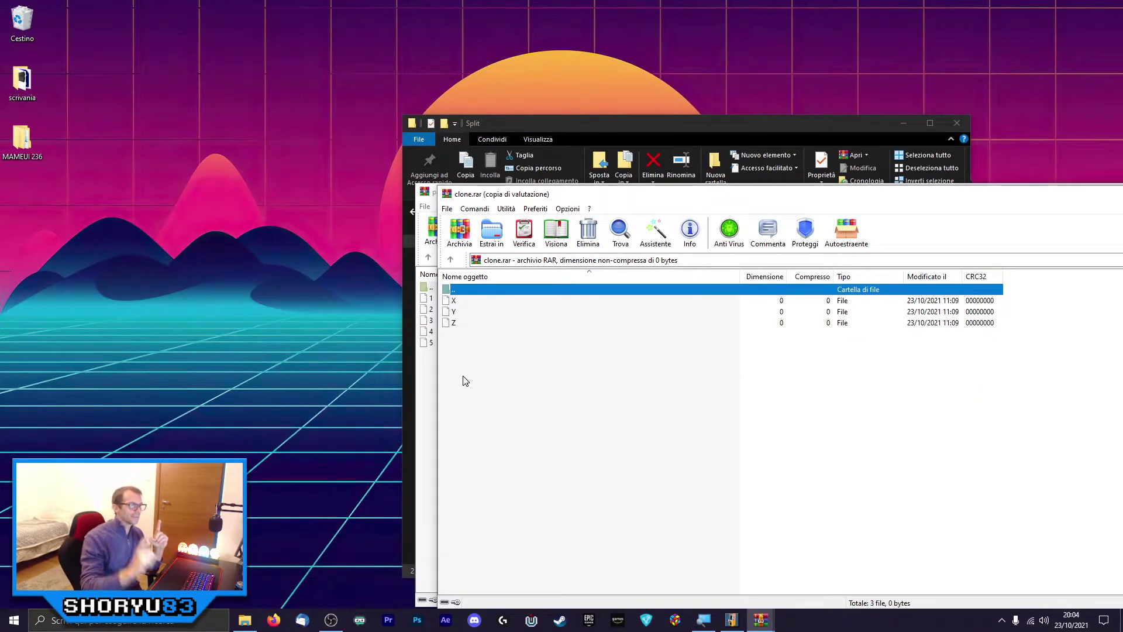
Move the clone.rar and parent.zip windows aside, close both archives, and clear the file selection in the Split folder.
{"action": "left_click_drag", "start_coordinate": [1003, 202], "coordinate": [601, 194]}
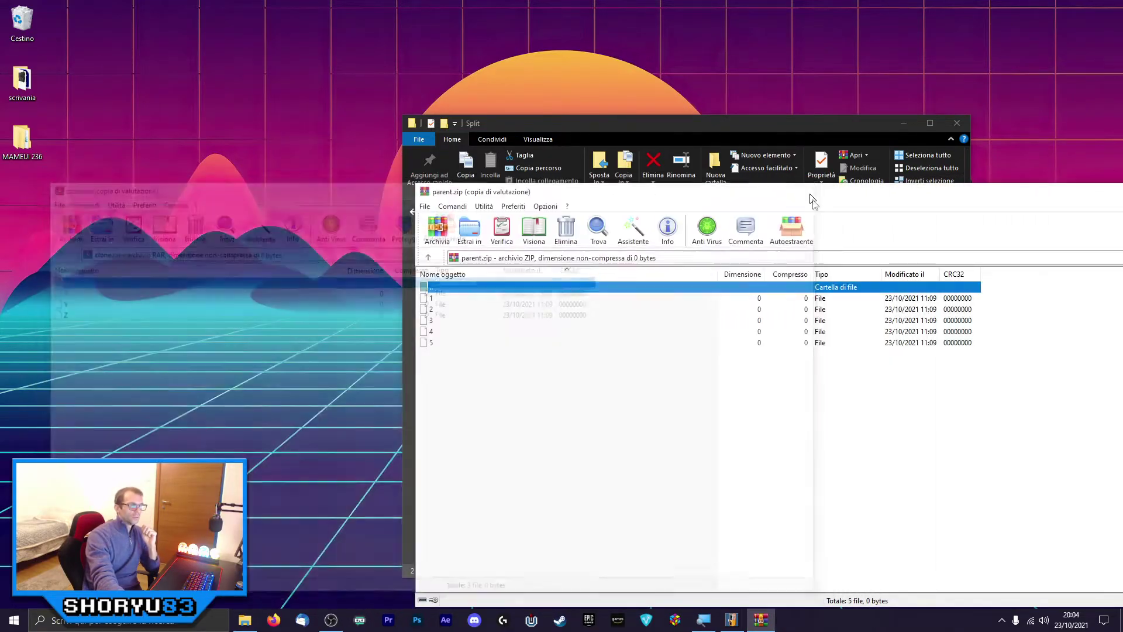
{"action": "left_click_drag", "start_coordinate": [812, 195], "coordinate": [479, 196]}
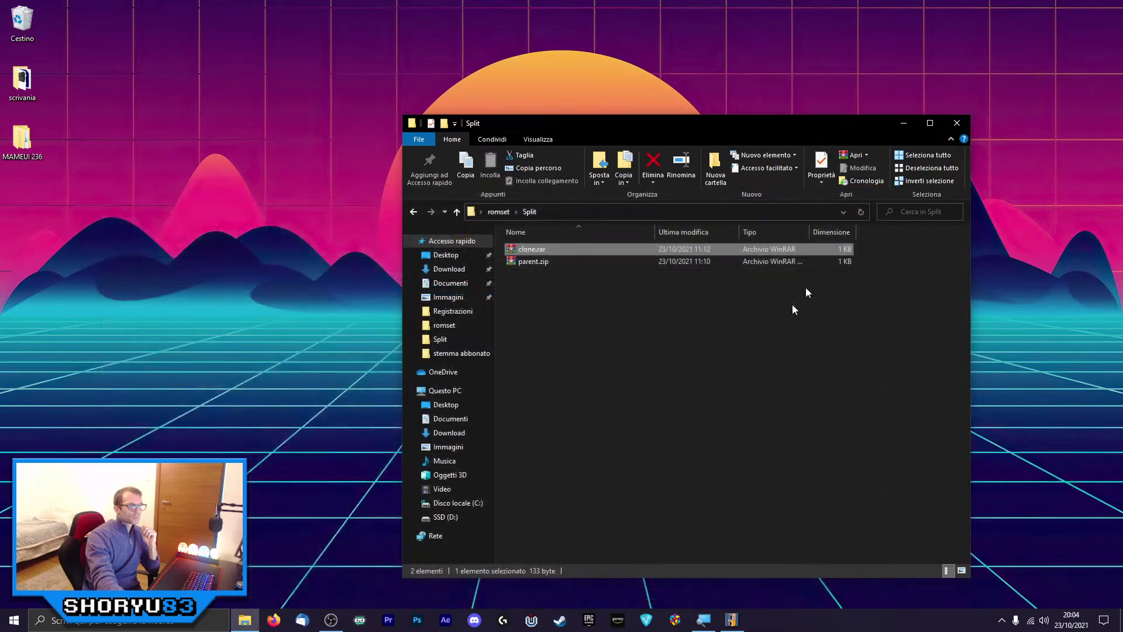
{"action": "right_click", "coordinate": [714, 376]}
{"action": "left_click", "coordinate": [620, 357]}
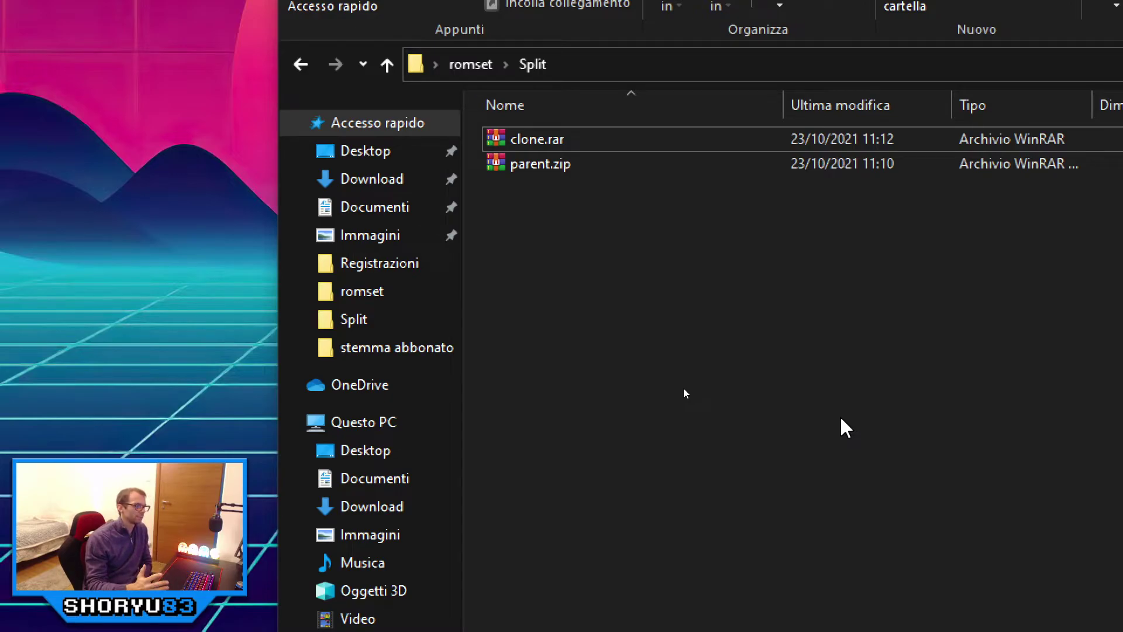
Delete parent.zip from the Split folder.
{"action": "left_click", "coordinate": [534, 167]}
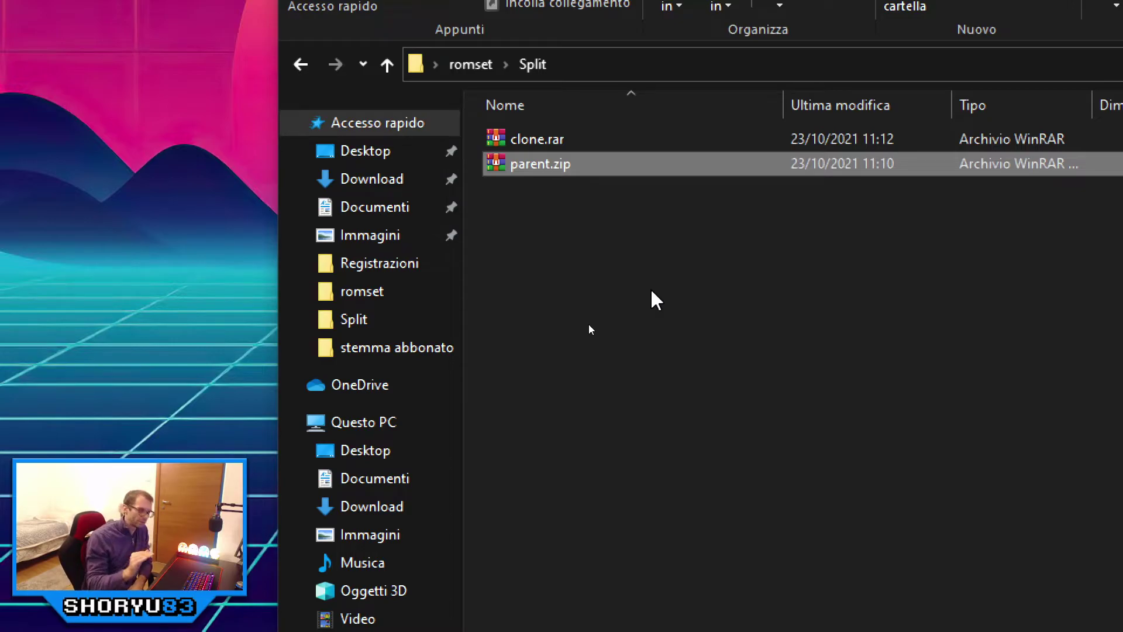
{"action": "key", "text": "Delete"}
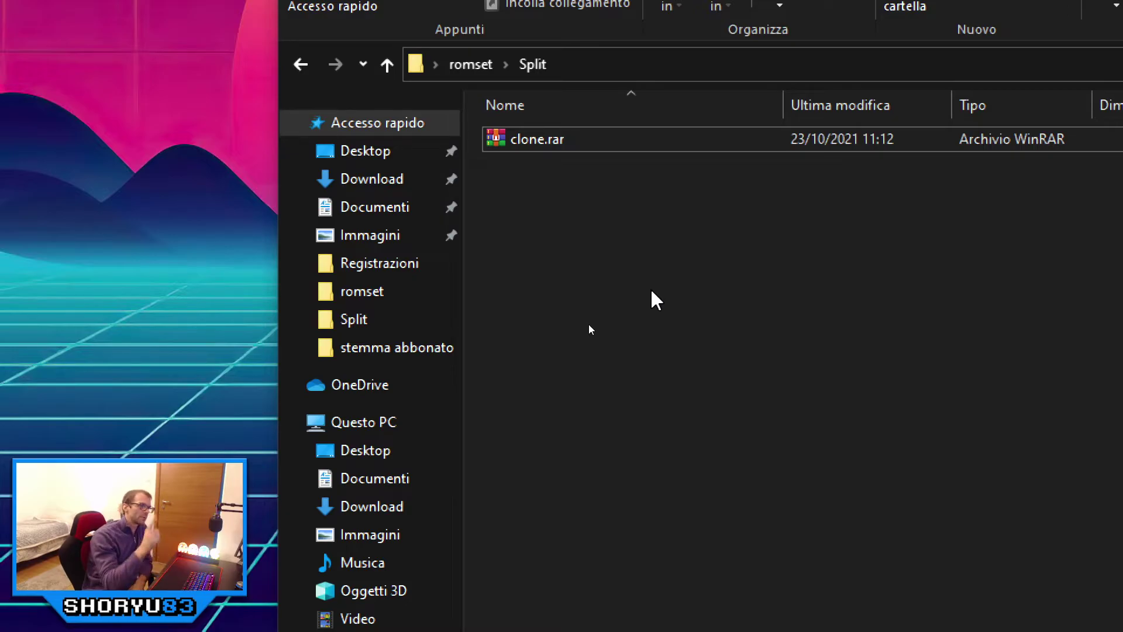
Open the remaining clone.rar in the Split folder, dismiss the trial-expired notice, and close the archive.
{"action": "double_click", "coordinate": [579, 146]}
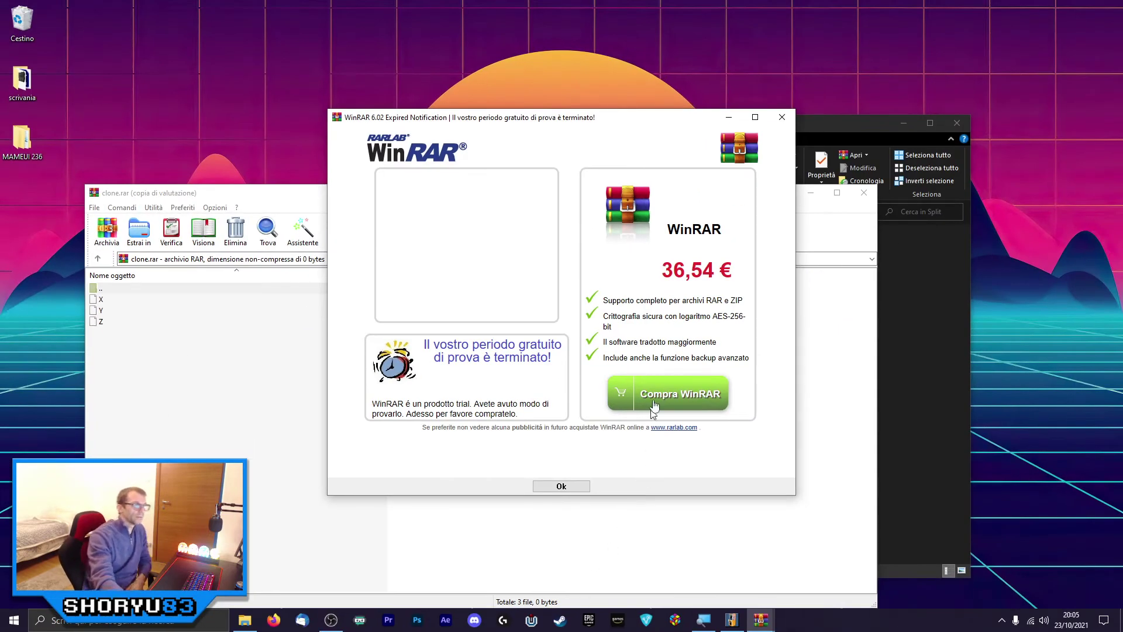
{"action": "left_click", "coordinate": [782, 116]}
{"action": "left_click", "coordinate": [865, 195]}
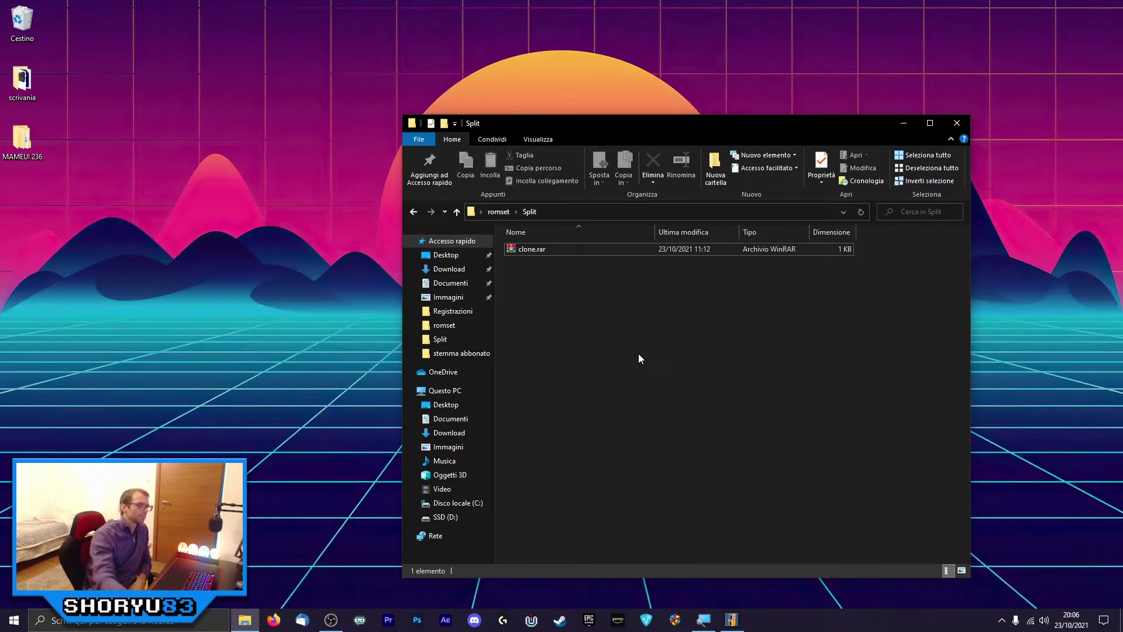
Return to the romset folder and open its Merged subfolder.
{"action": "left_click", "coordinate": [458, 215]}
{"action": "left_click", "coordinate": [712, 407]}
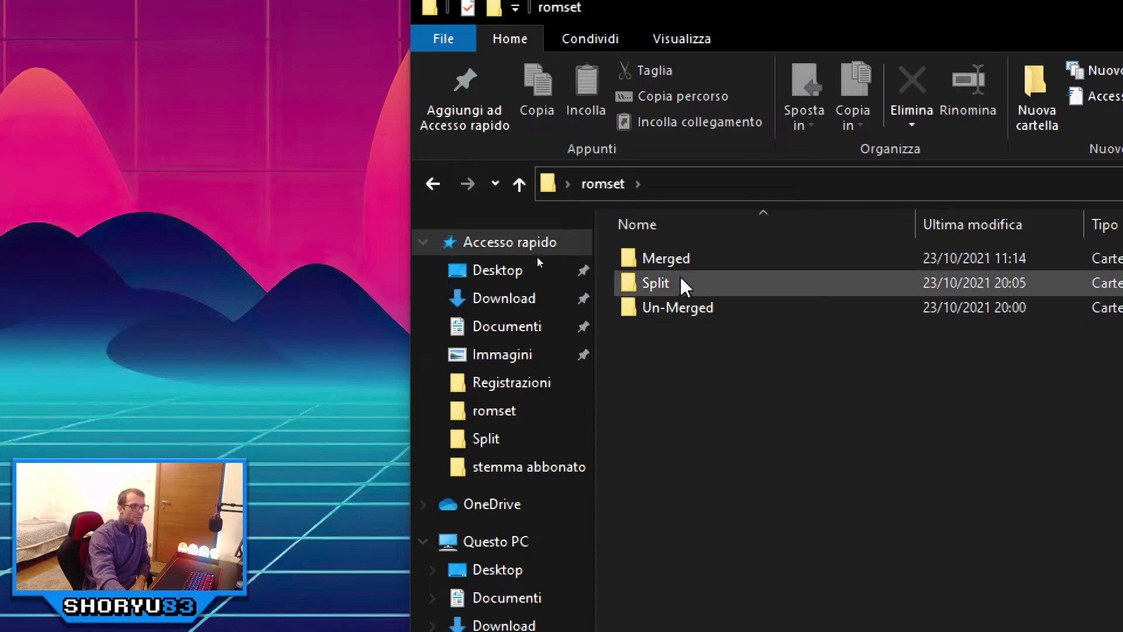
{"action": "double_click", "coordinate": [678, 260]}
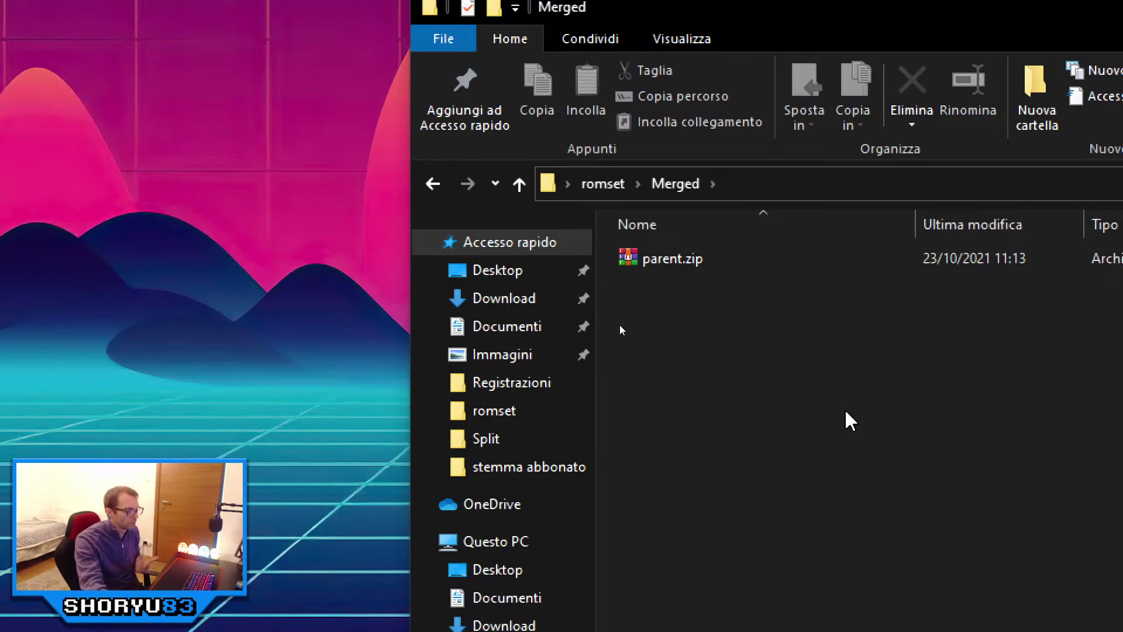
Open parent.zip in the Merged folder, dismiss the licence reminder, examine its combined file list, and close the archive.
{"action": "left_click", "coordinate": [640, 262]}
{"action": "double_click", "coordinate": [641, 262]}
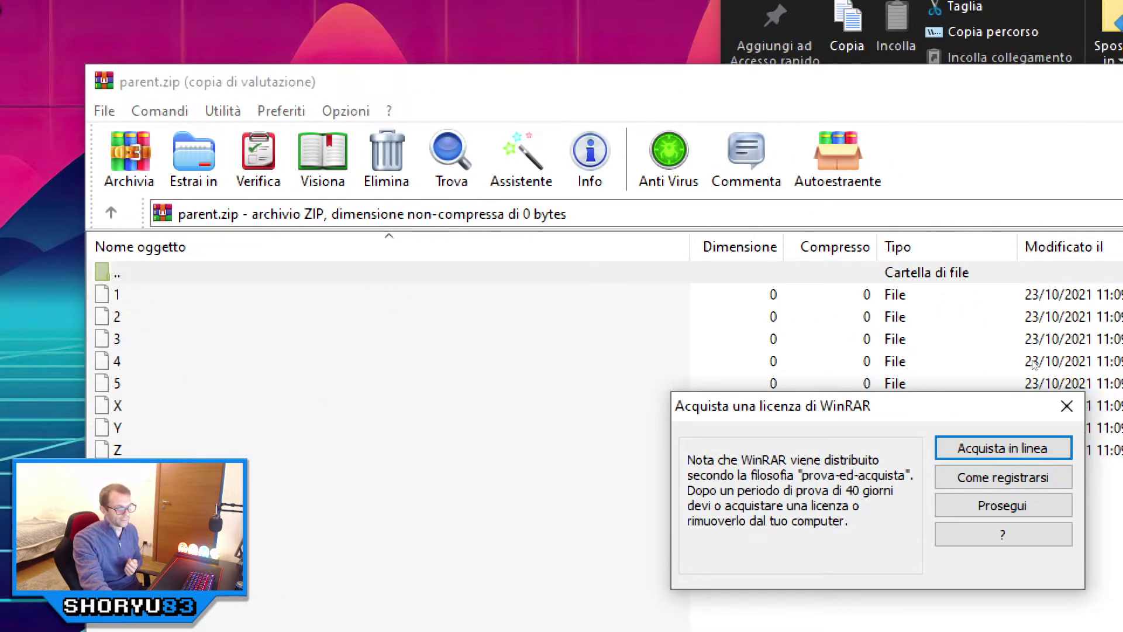
{"action": "left_click", "coordinate": [1068, 403]}
{"action": "left_click_drag", "start_coordinate": [475, 93], "coordinate": [891, 40]}
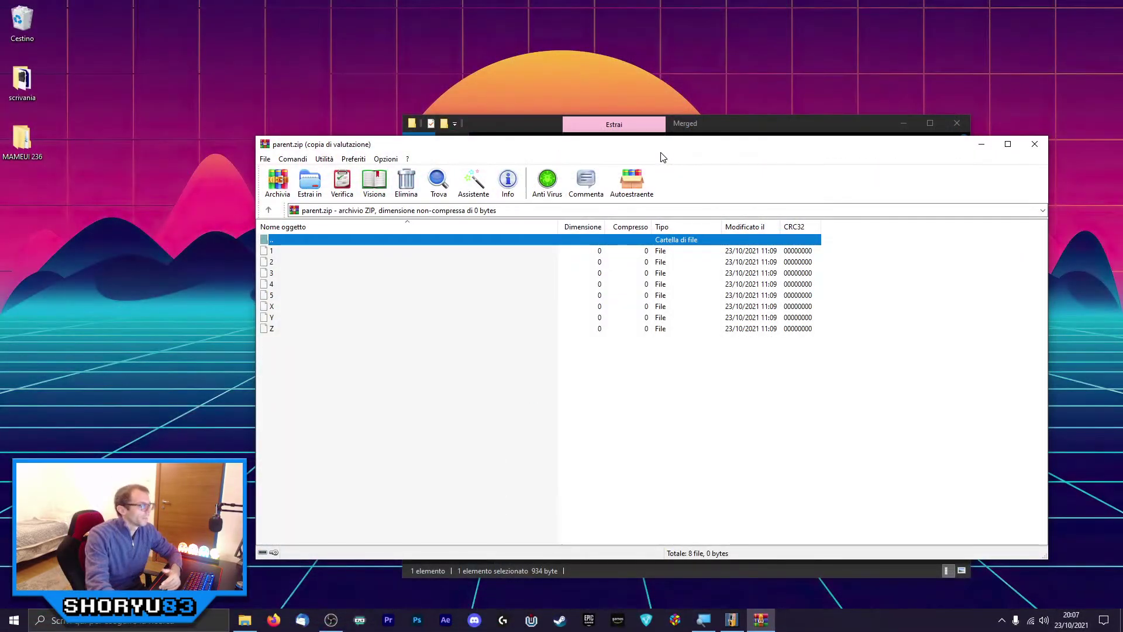
{"action": "mouse_move", "coordinate": [660, 156]}
{"action": "left_mouse_down"}
{"action": "mouse_move", "coordinate": [639, 162]}
{"action": "mouse_move", "coordinate": [650, 162]}
{"action": "left_mouse_up"}
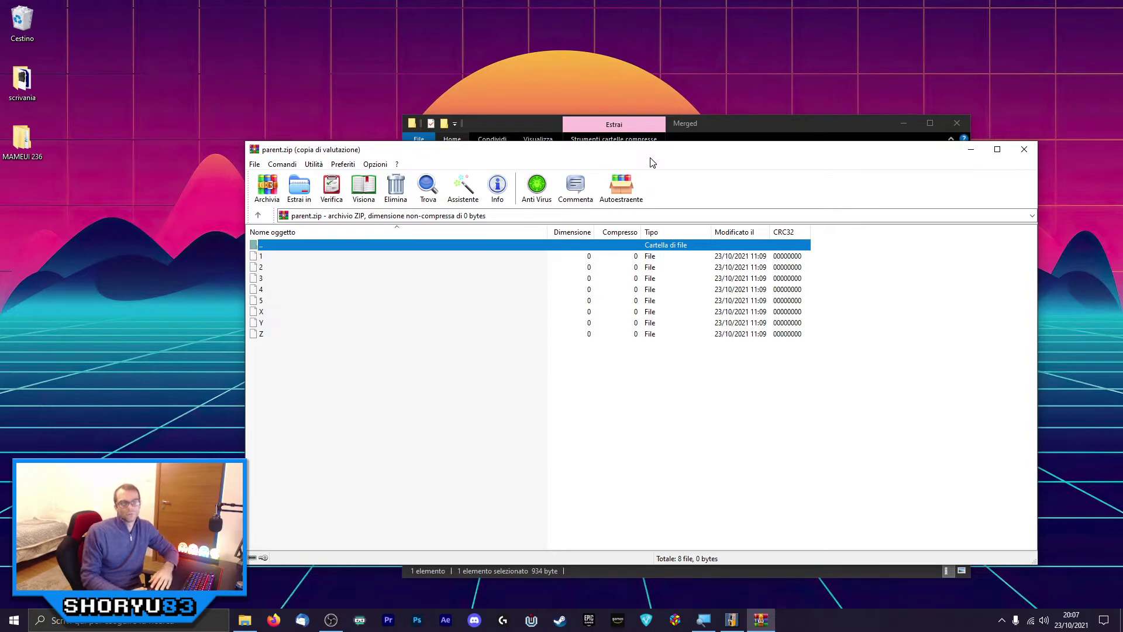
{"action": "left_click", "coordinate": [1024, 149]}
{"action": "right_click", "coordinate": [760, 348]}
{"action": "left_click", "coordinate": [599, 335]}
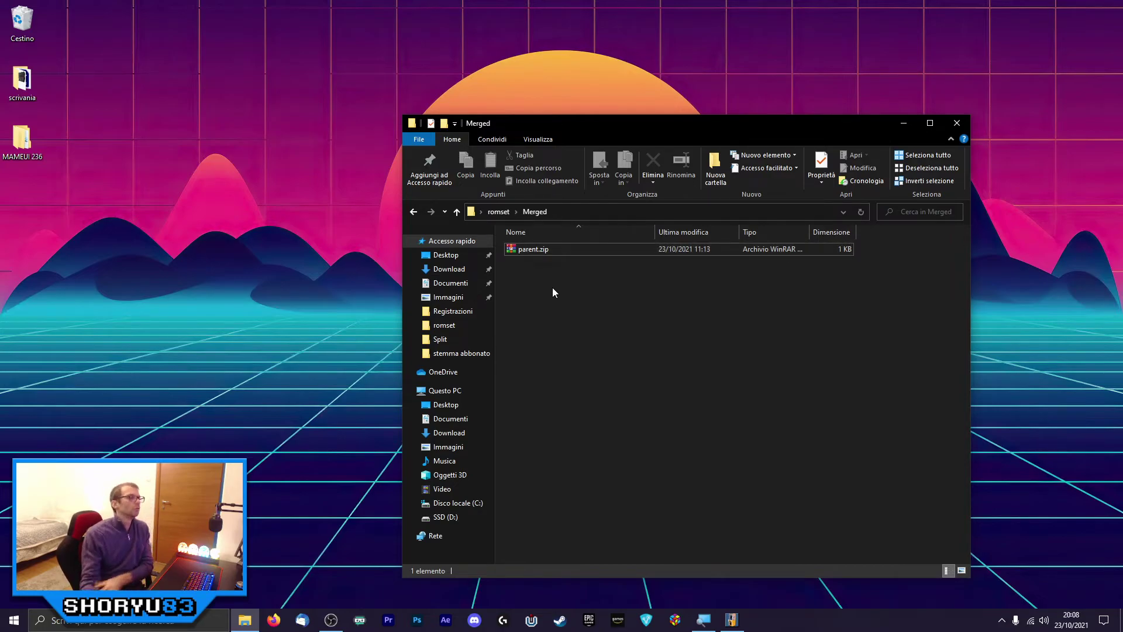
Reopen the Merged folder's parent.zip to review its files again, dismissing the licence reminder, and close it.
{"action": "double_click", "coordinate": [525, 253]}
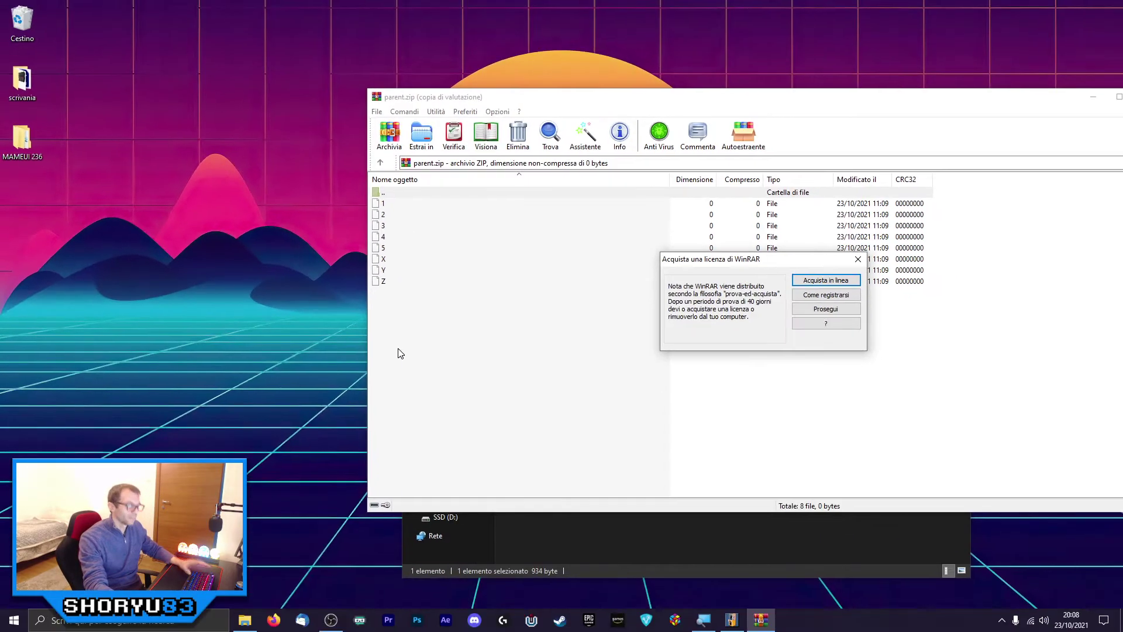
{"action": "left_click", "coordinate": [858, 258]}
{"action": "left_click_drag", "start_coordinate": [911, 104], "coordinate": [633, 143]}
{"action": "left_click", "coordinate": [870, 135]}
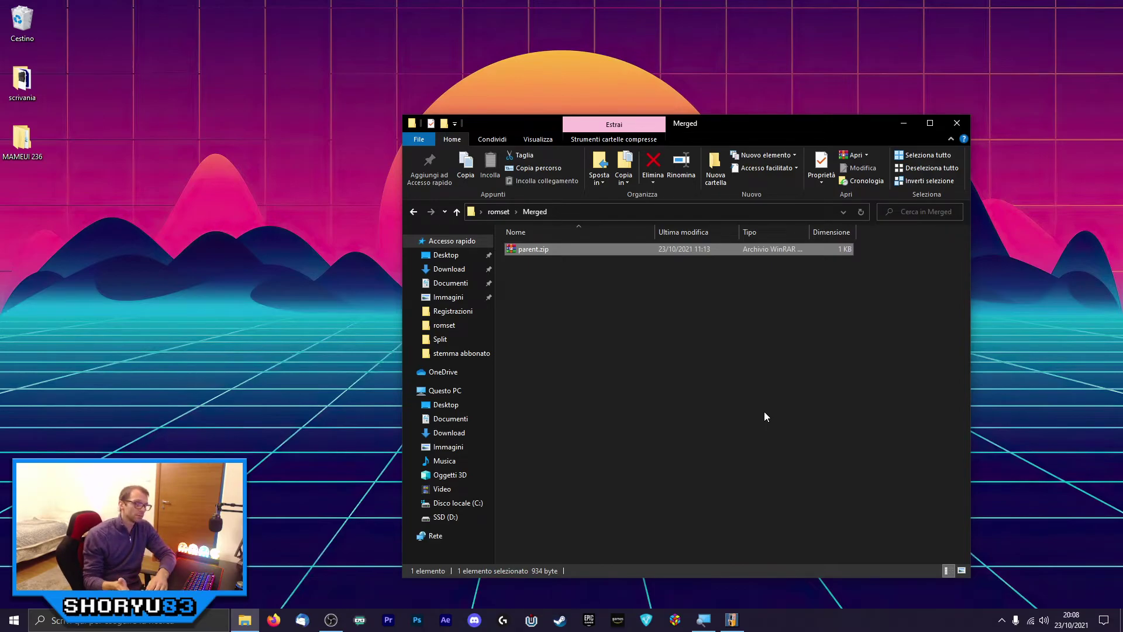
Go back up to the romset folder and shift its window slightly on the desktop.
{"action": "left_click", "coordinate": [458, 214]}
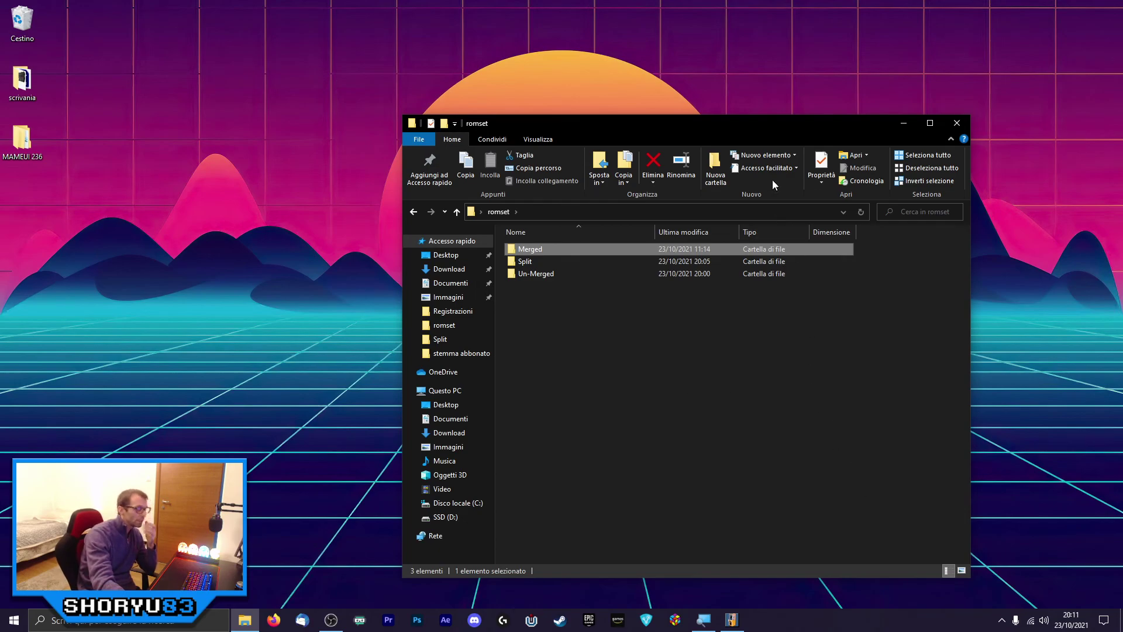
{"action": "left_click_drag", "start_coordinate": [772, 130], "coordinate": [760, 118]}
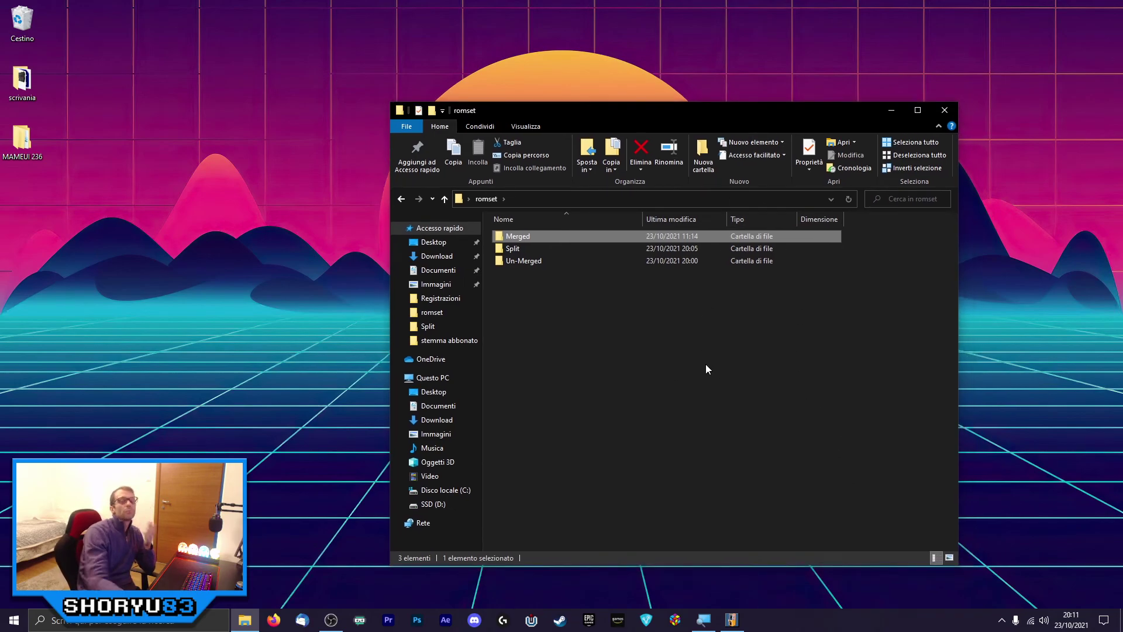